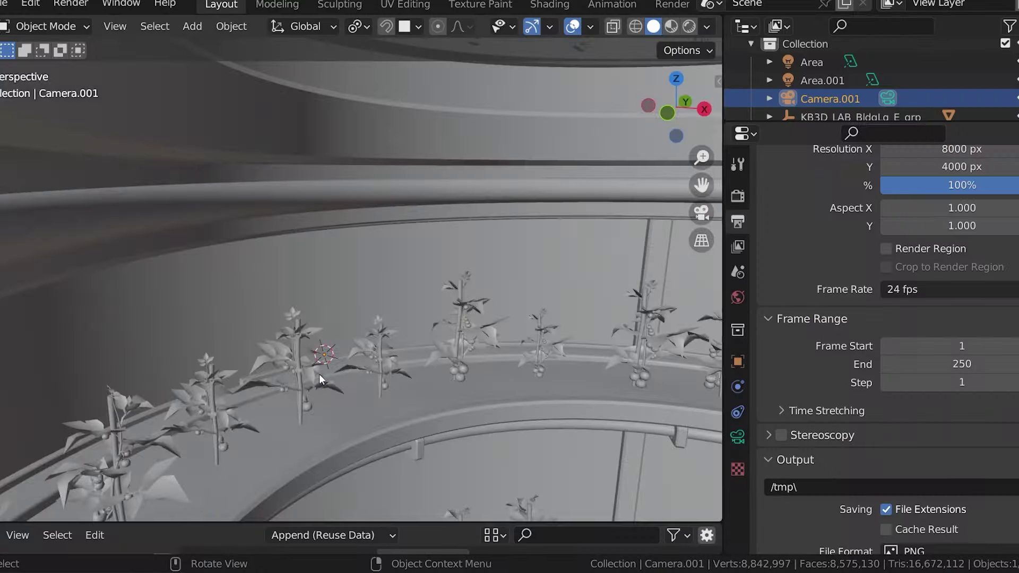
- Orbit around the station, then roll Camera.001 level in camera view
{"action": "scroll", "coordinate": [319, 373], "scroll_direction": "down", "scroll_amount": 10}
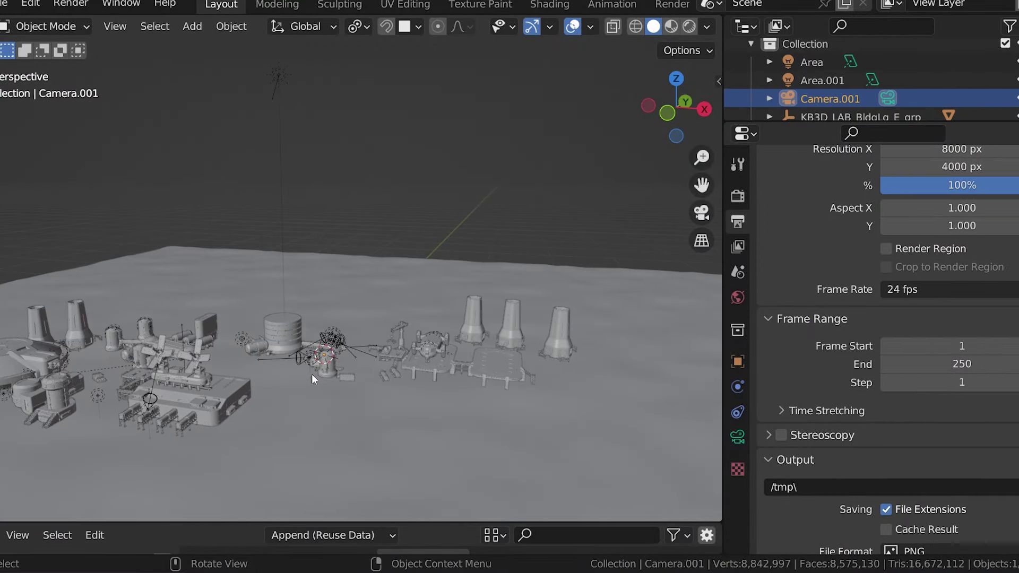
{"action": "middle_click_drag", "start_coordinate": [229, 365], "coordinate": [532, 333]}
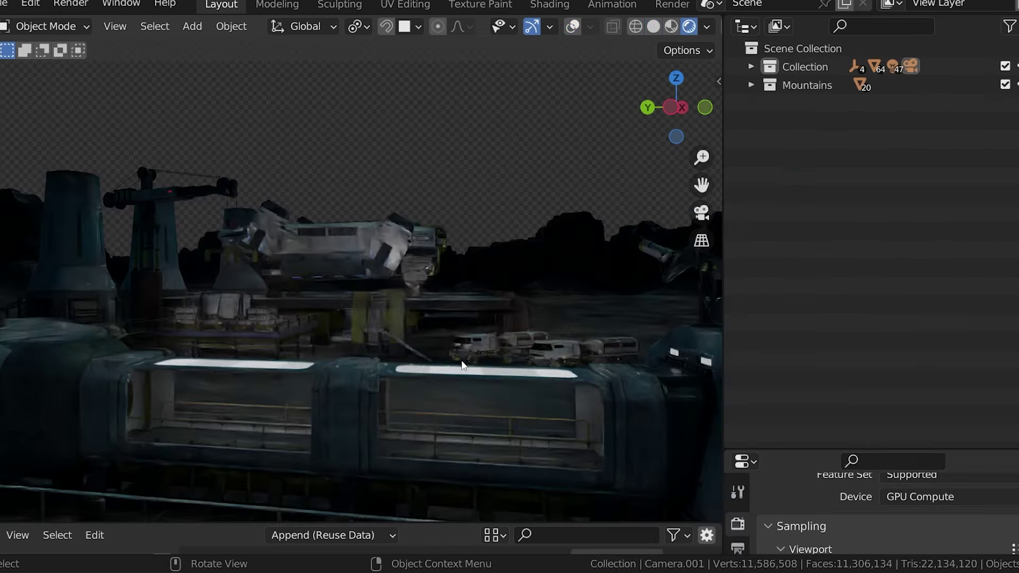
{"action": "middle_click_drag", "start_coordinate": [466, 364], "coordinate": [10, 365]}
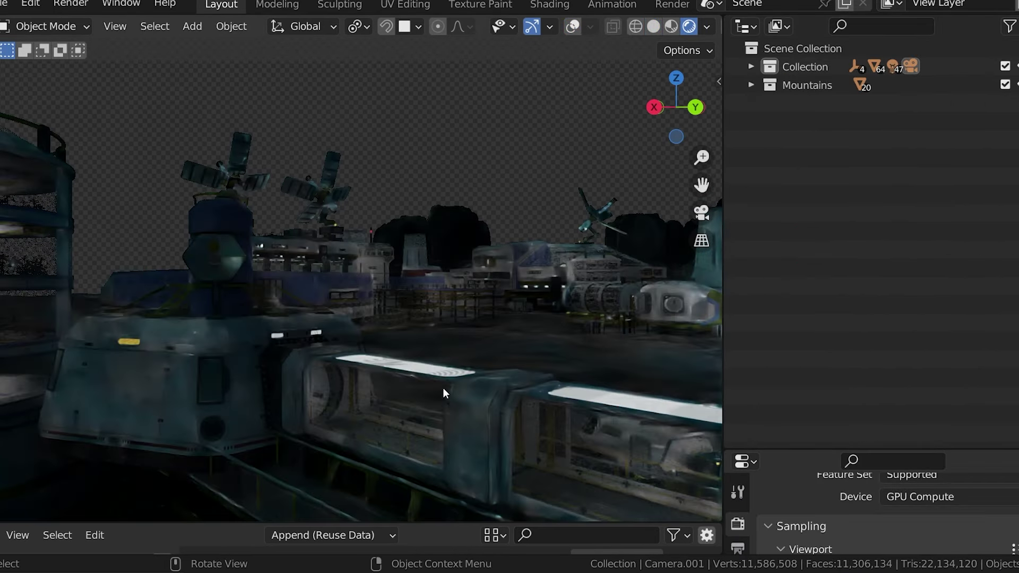
{"action": "middle_click_drag", "start_coordinate": [453, 378], "coordinate": [518, 377]}
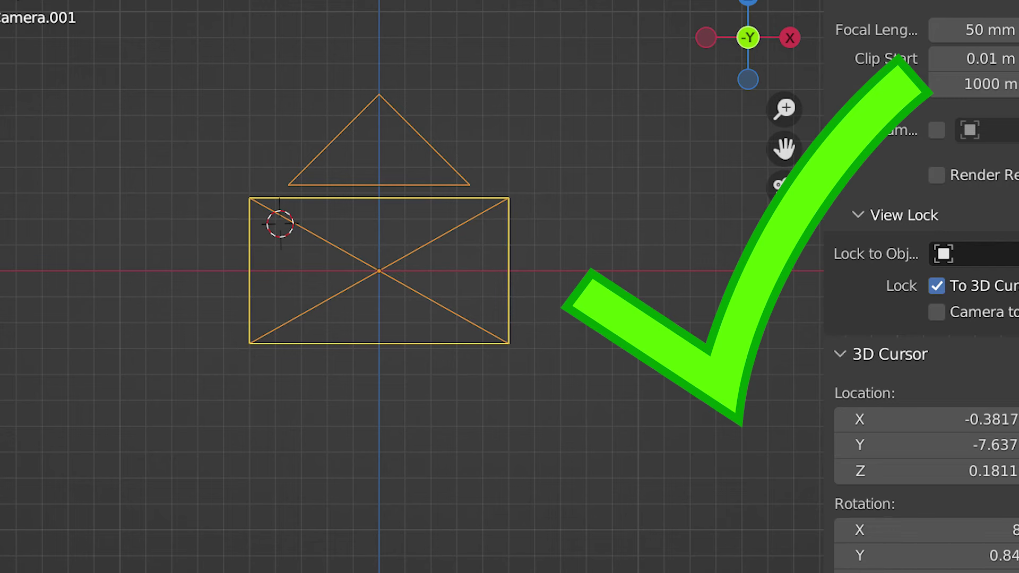
{"action": "key", "text": "r"}
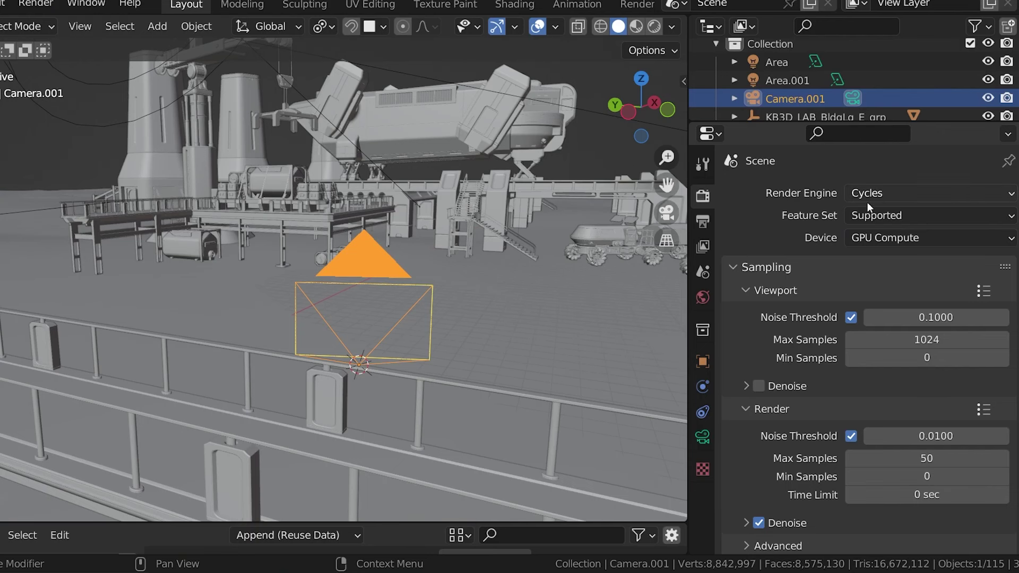
- Confirm Cycles is still the render engine, then bring up the output format settings
{"action": "left_click", "coordinate": [913, 192]}
{"action": "left_click", "coordinate": [703, 223]}
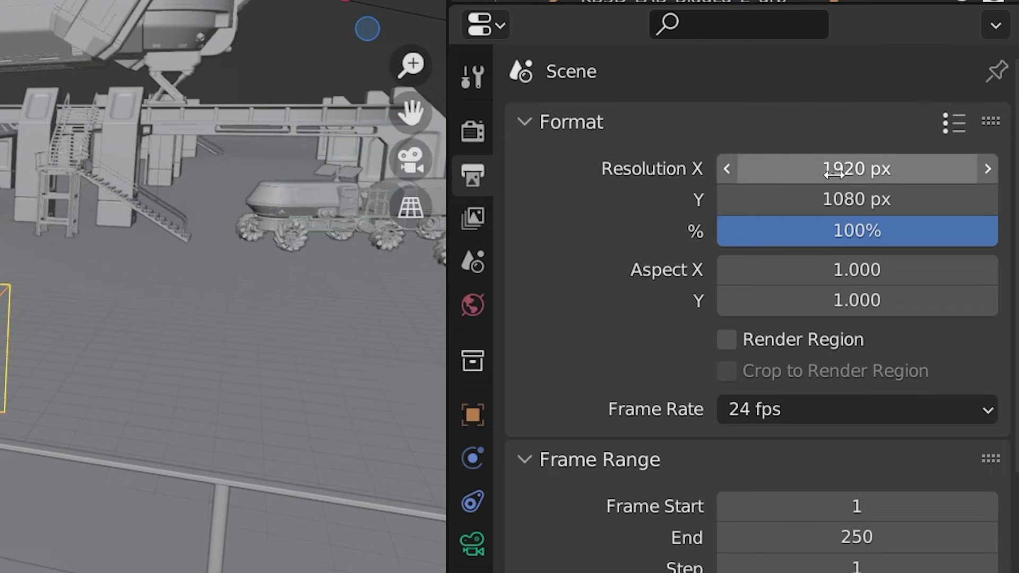
- Try a 4000 × 2000 px resolution, then change it to 2000 × 1000 px
{"action": "left_click", "coordinate": [904, 172]}
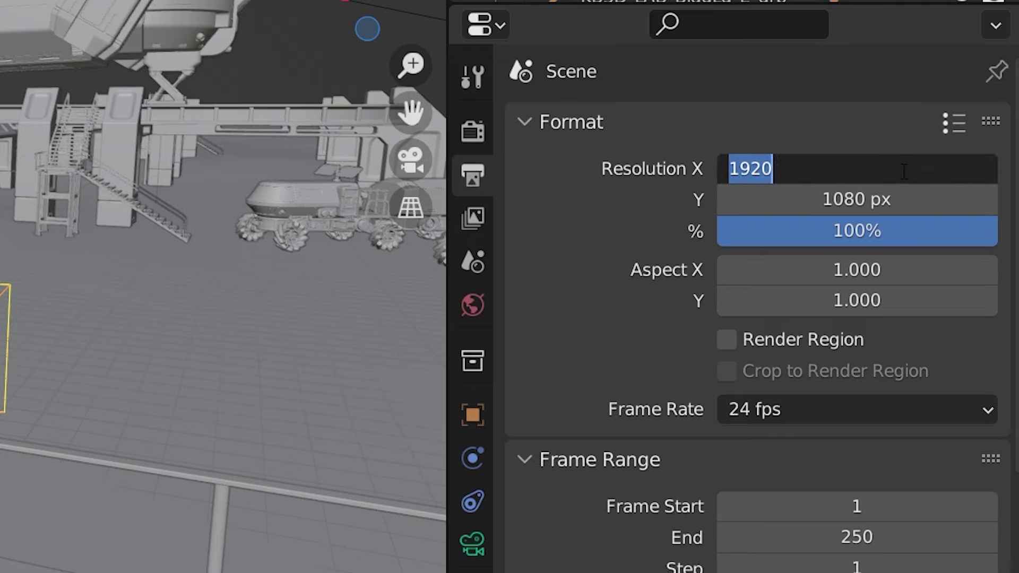
{"action": "type", "text": "4000"}
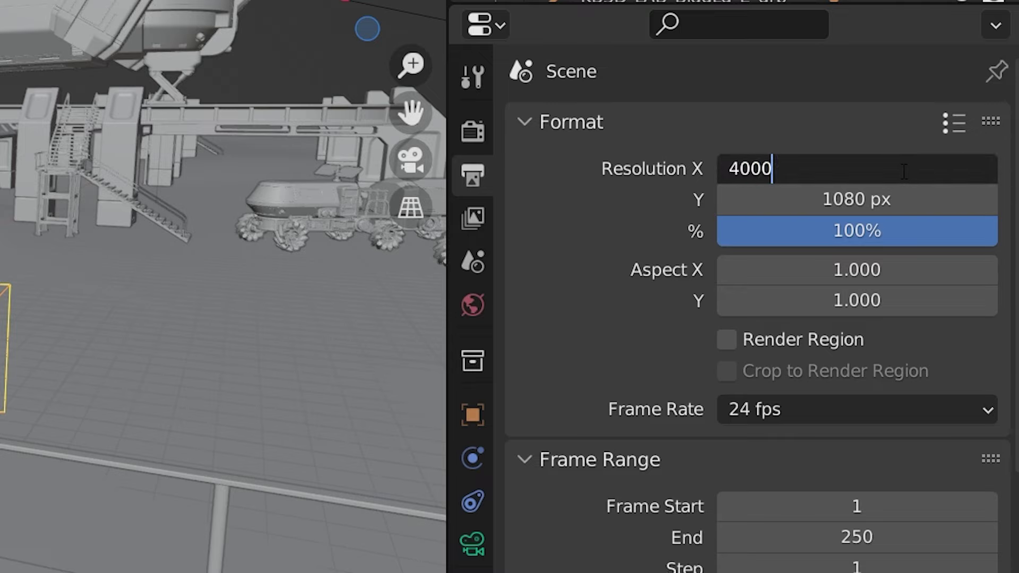
{"action": "key", "text": "Tab"}
{"action": "type", "text": "2000"}
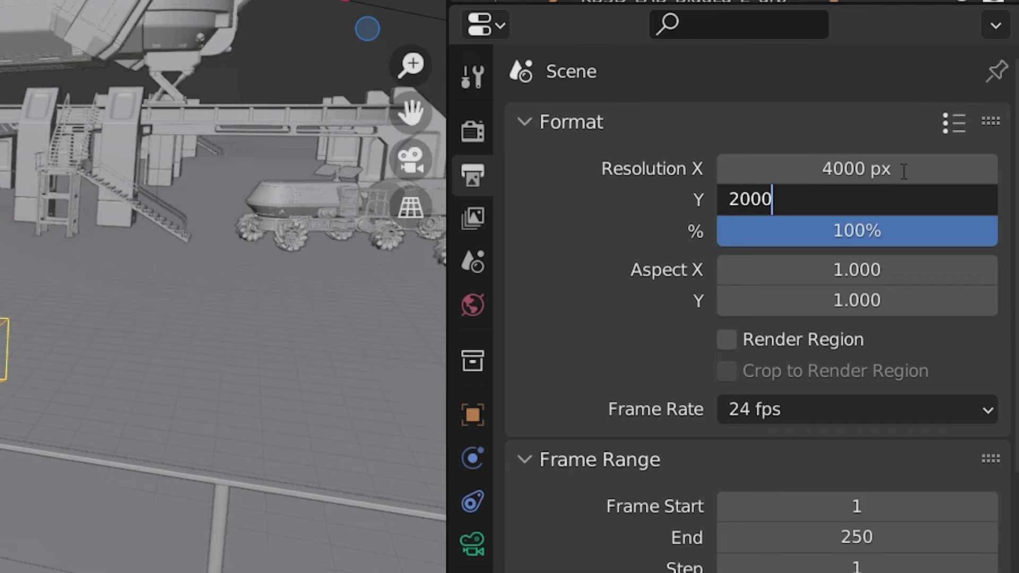
{"action": "left_click", "coordinate": [845, 169]}
{"action": "type", "text": "2000"}
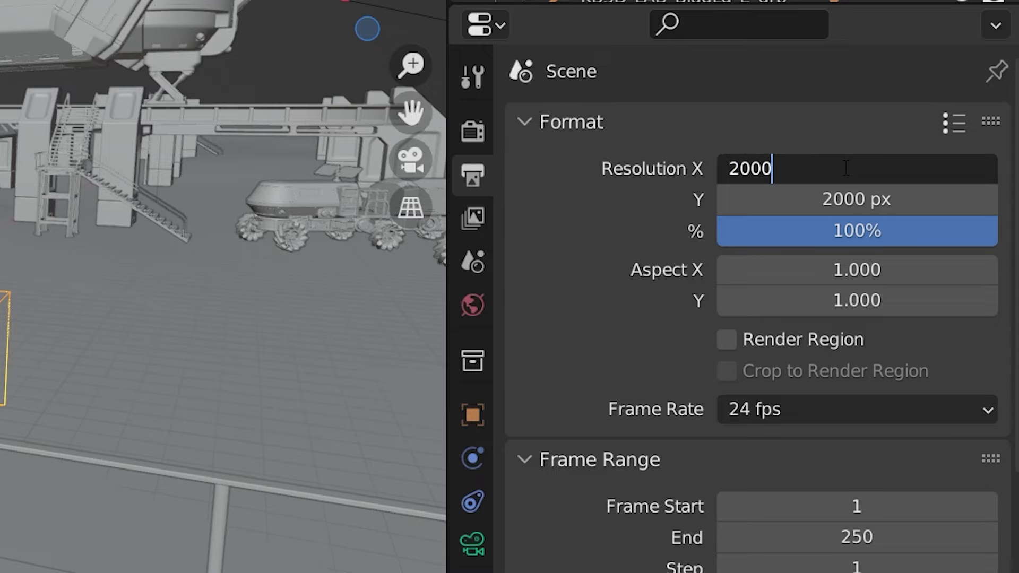
{"action": "key", "text": "Tab"}
{"action": "type", "text": "1000"}
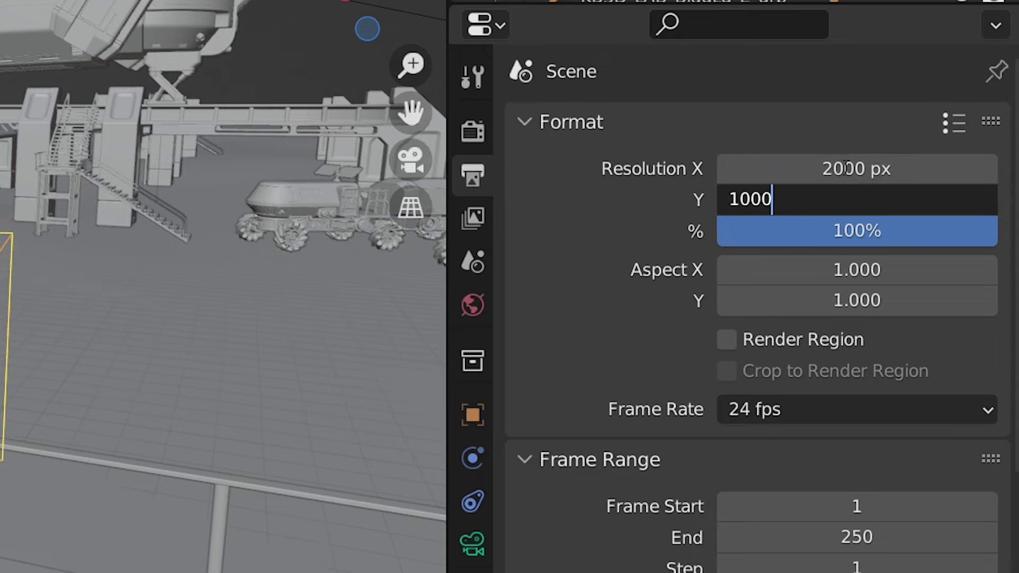
{"action": "key", "text": "Return"}
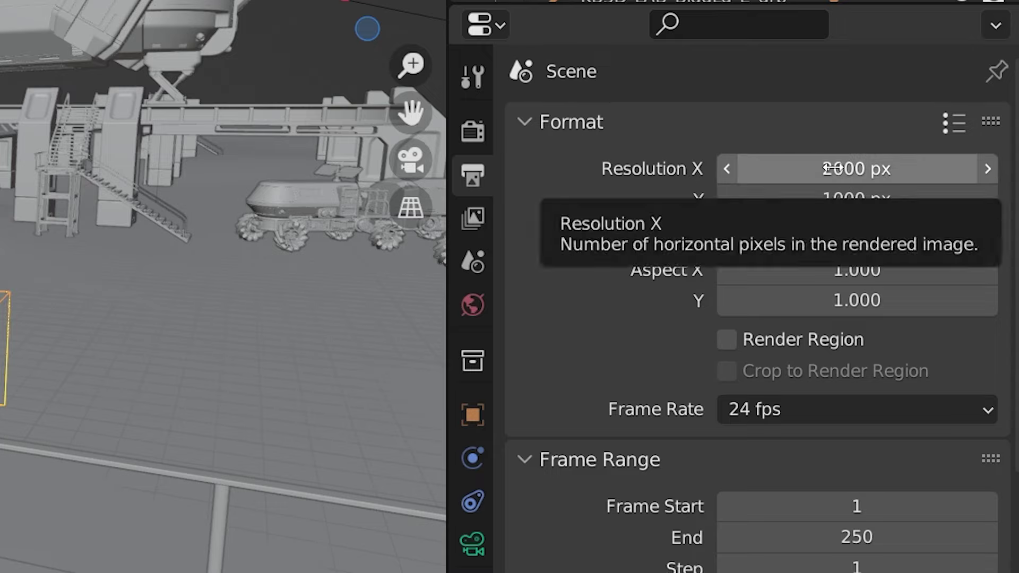
- Enter 8000 × 4000 px, then settle on 16000 × 8000 px
{"action": "left_click", "coordinate": [835, 167]}
{"action": "type", "text": "8000"}
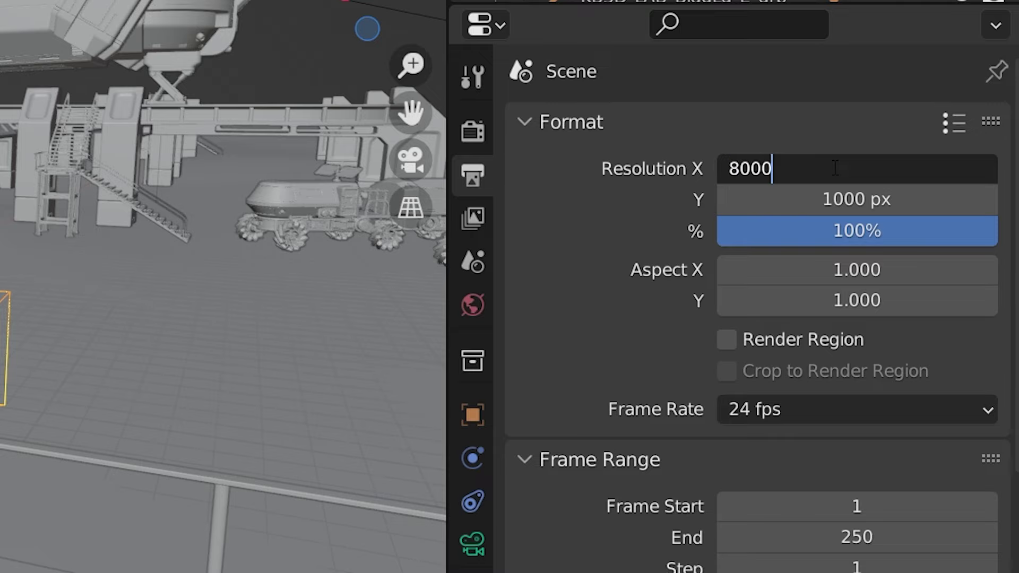
{"action": "key", "text": "Tab"}
{"action": "type", "text": "4000"}
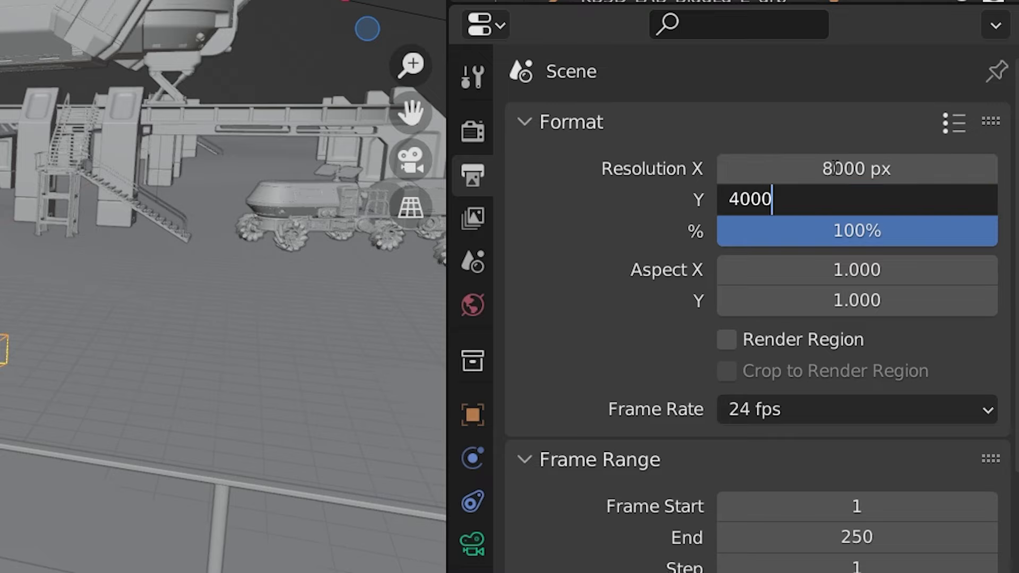
{"action": "key", "text": "Tab"}
{"action": "key", "text": "Return"}
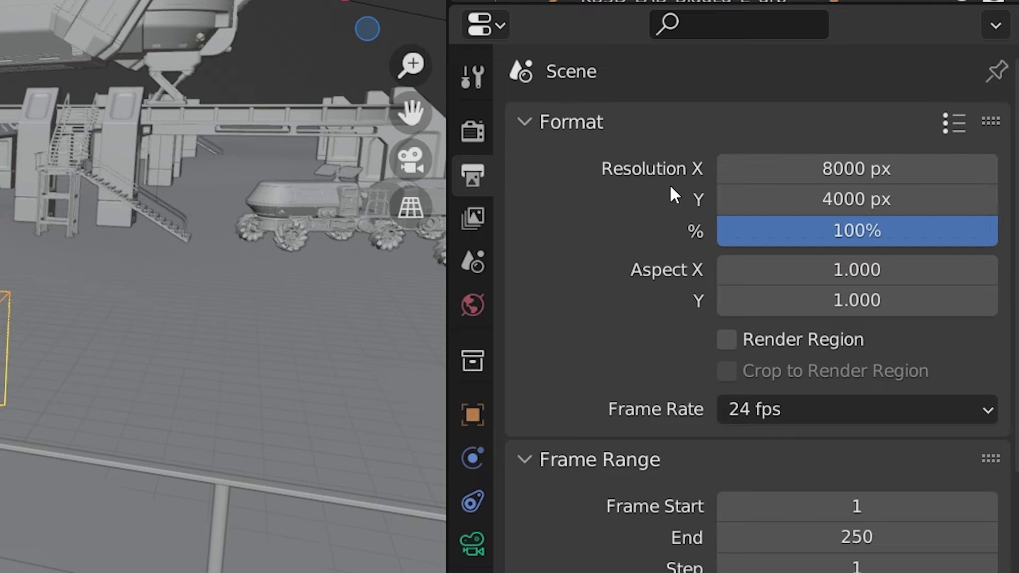
{"action": "left_click", "coordinate": [832, 174]}
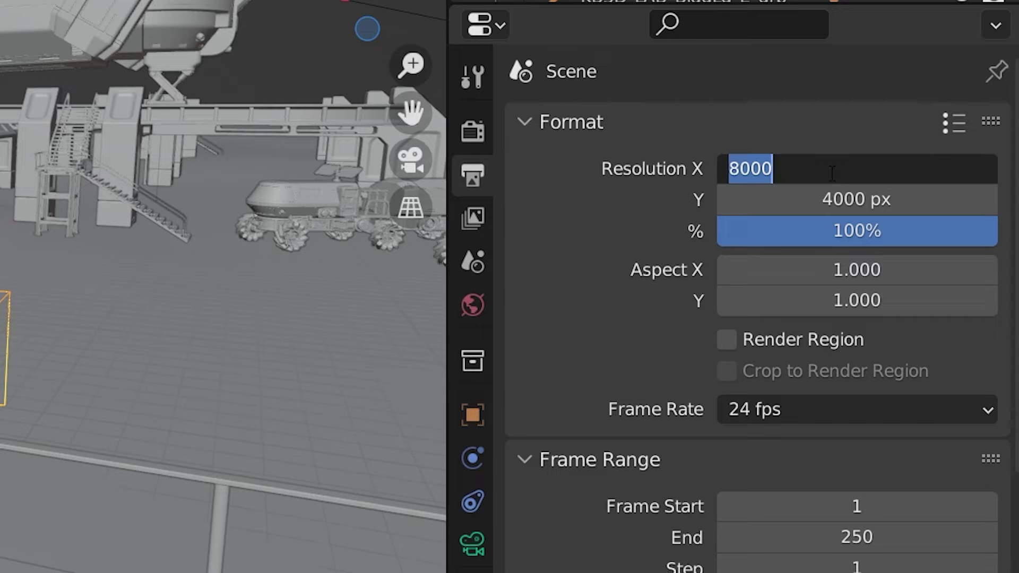
{"action": "type", "text": "16000"}
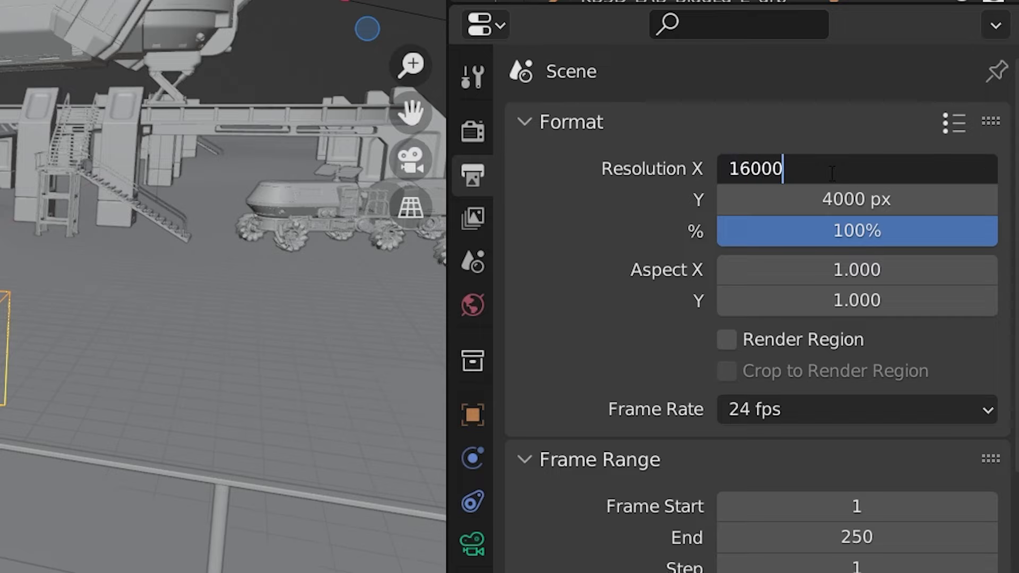
{"action": "key", "text": "Tab"}
{"action": "type", "text": "8000"}
{"action": "key", "text": "Return"}
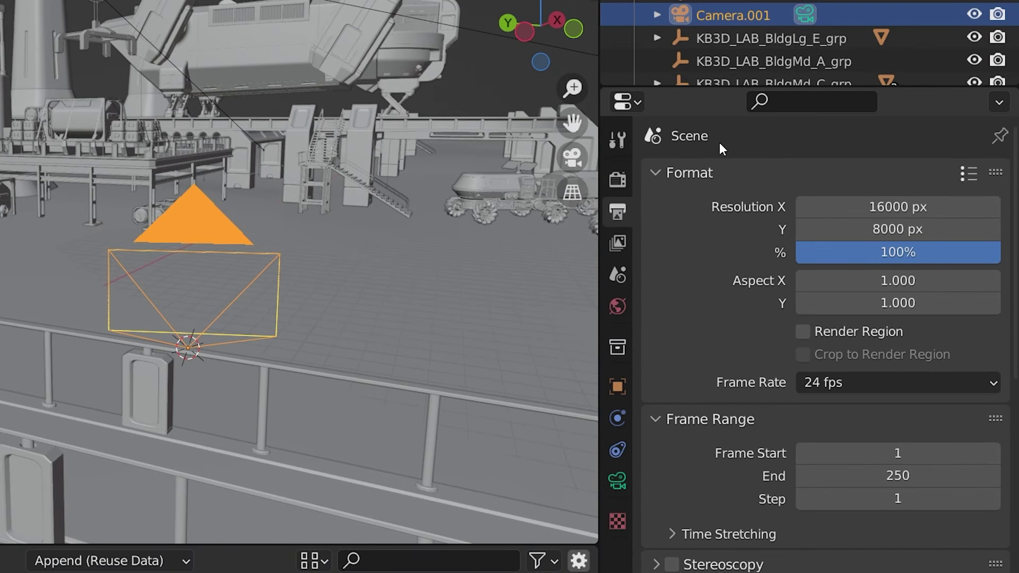
- Make the camera lens Panoramic with Equirectangular as the panorama type
{"action": "left_click", "coordinate": [616, 480]}
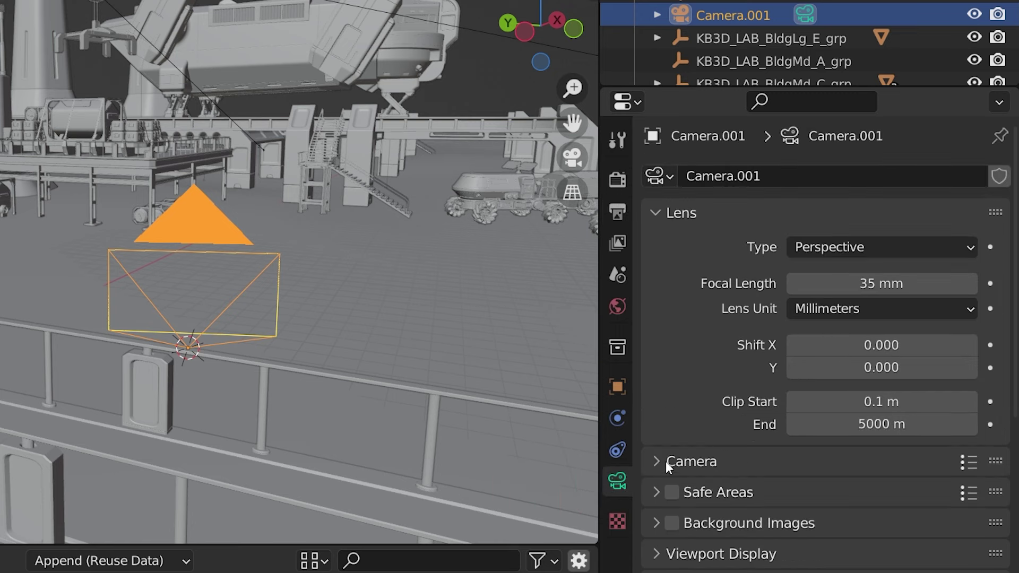
{"action": "left_click", "coordinate": [890, 245]}
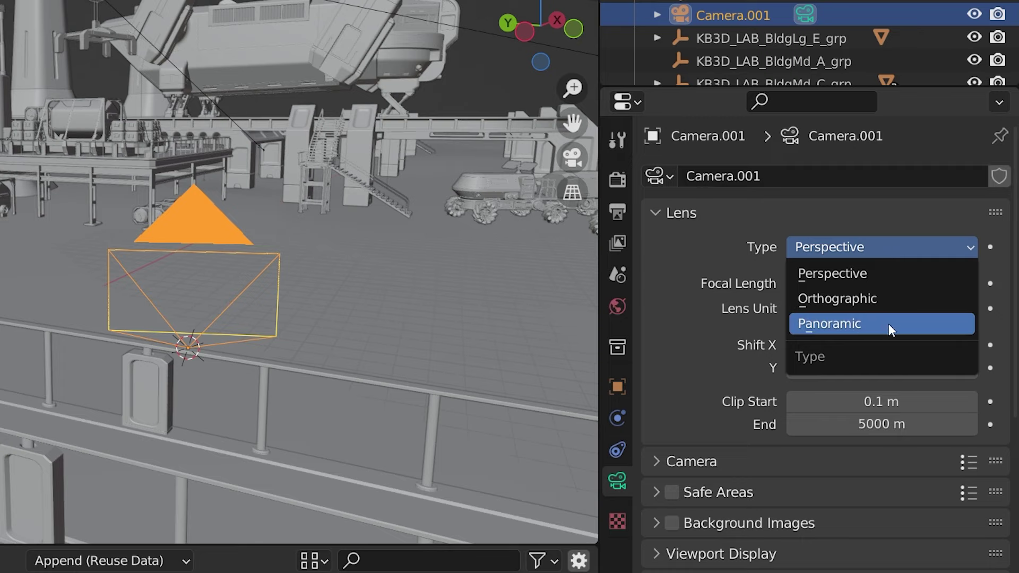
{"action": "left_click", "coordinate": [918, 323]}
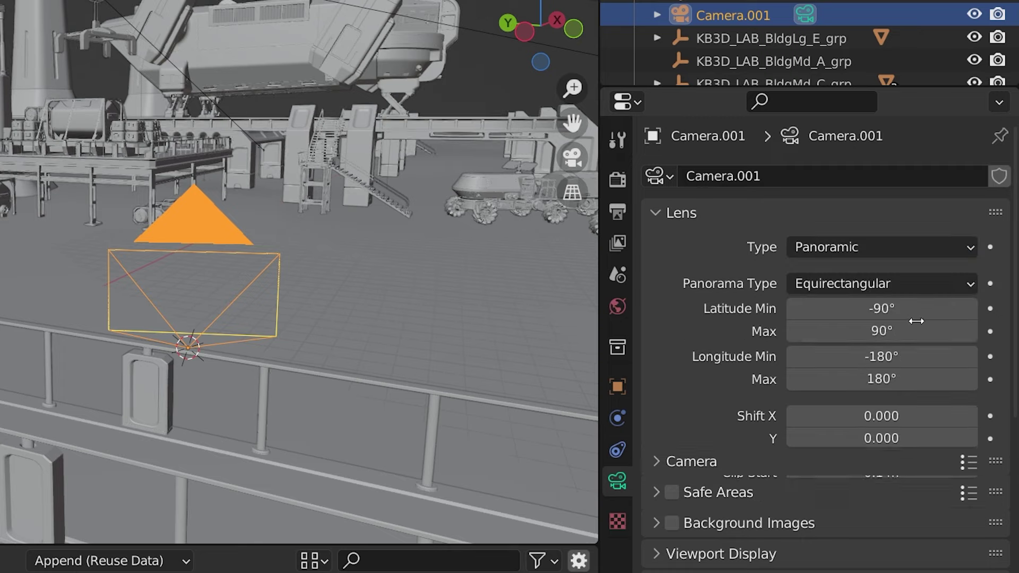
{"action": "left_click", "coordinate": [918, 283]}
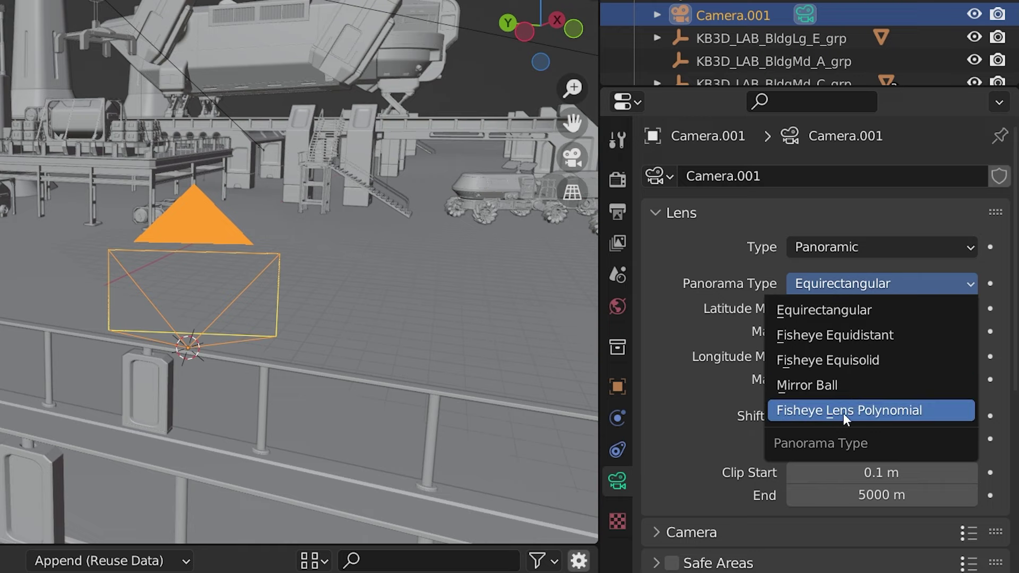
{"action": "left_click", "coordinate": [897, 311]}
{"action": "scroll", "coordinate": [917, 263], "scroll_direction": "down", "scroll_amount": 2}
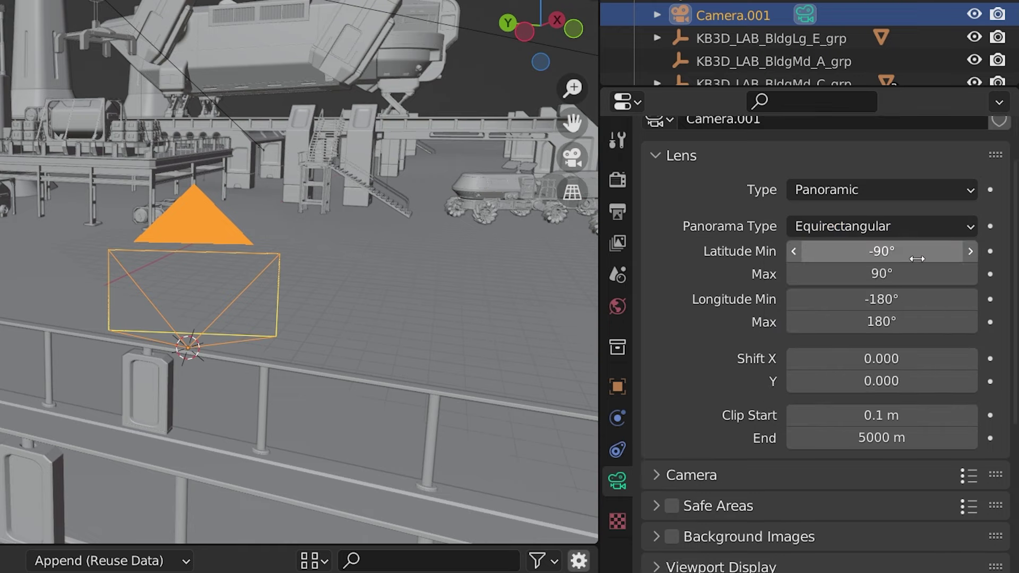
{"action": "scroll", "coordinate": [917, 258], "scroll_direction": "up", "scroll_amount": 2}
- Switch the render engine to Eevee, recheck the Panoramic lens, then return to Cycles
{"action": "left_click", "coordinate": [618, 180]}
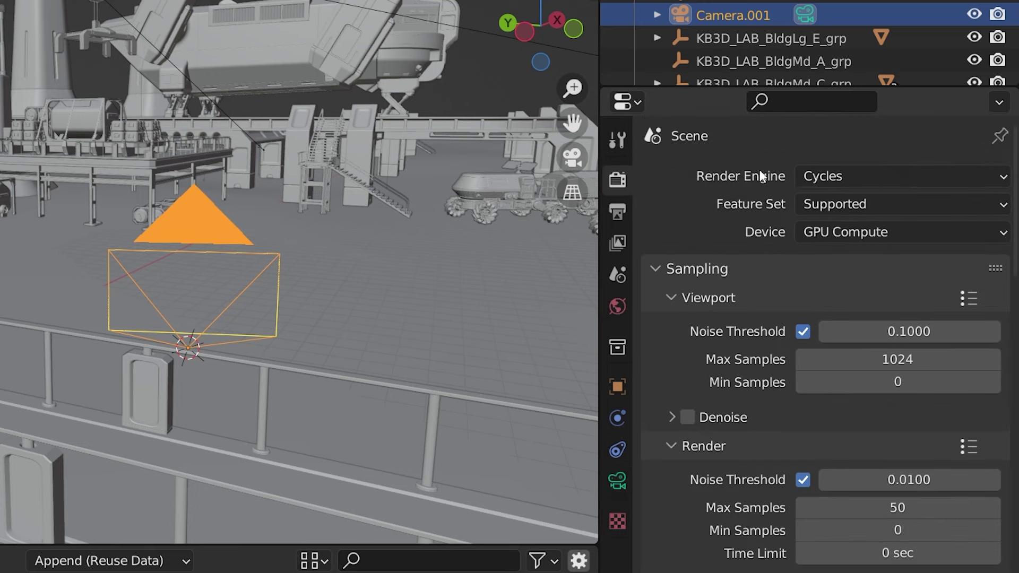
{"action": "left_click", "coordinate": [823, 177]}
{"action": "left_click", "coordinate": [820, 202]}
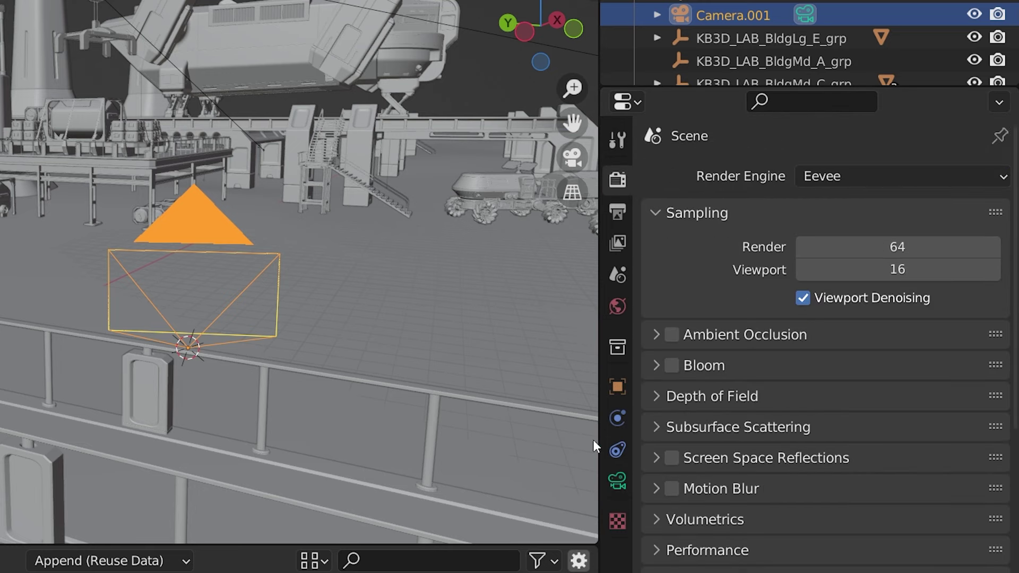
{"action": "left_click", "coordinate": [618, 480]}
{"action": "left_click", "coordinate": [887, 245]}
{"action": "left_click", "coordinate": [887, 245]}
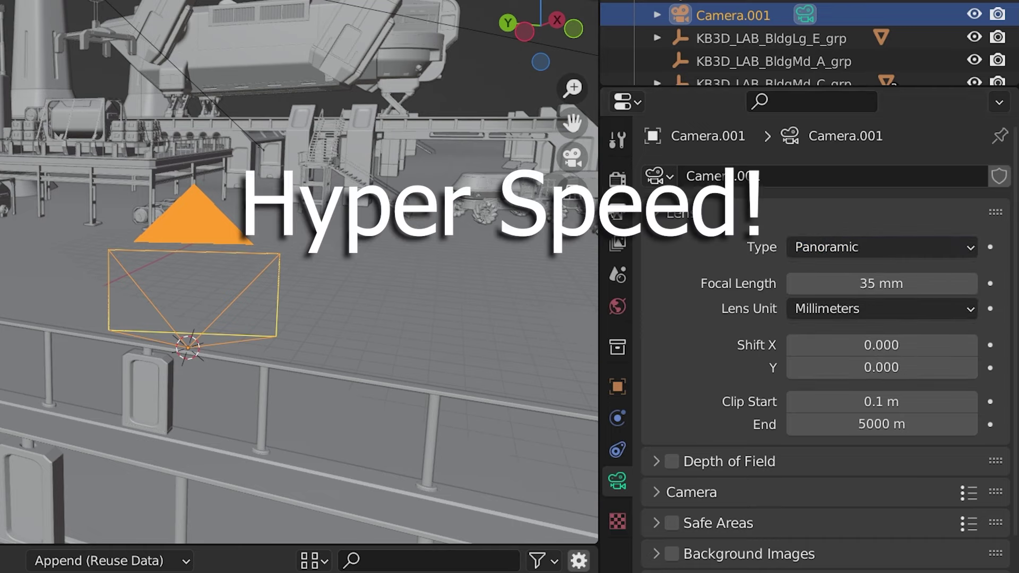
{"action": "left_click", "coordinate": [618, 177]}
{"action": "left_click", "coordinate": [881, 173]}
{"action": "left_click", "coordinate": [836, 254]}
- Set the output resolution to 8000 × 4000 px and render the panorama with F12
{"action": "left_click", "coordinate": [618, 211]}
{"action": "double_click", "coordinate": [869, 207]}
{"action": "type", "text": "8000"}
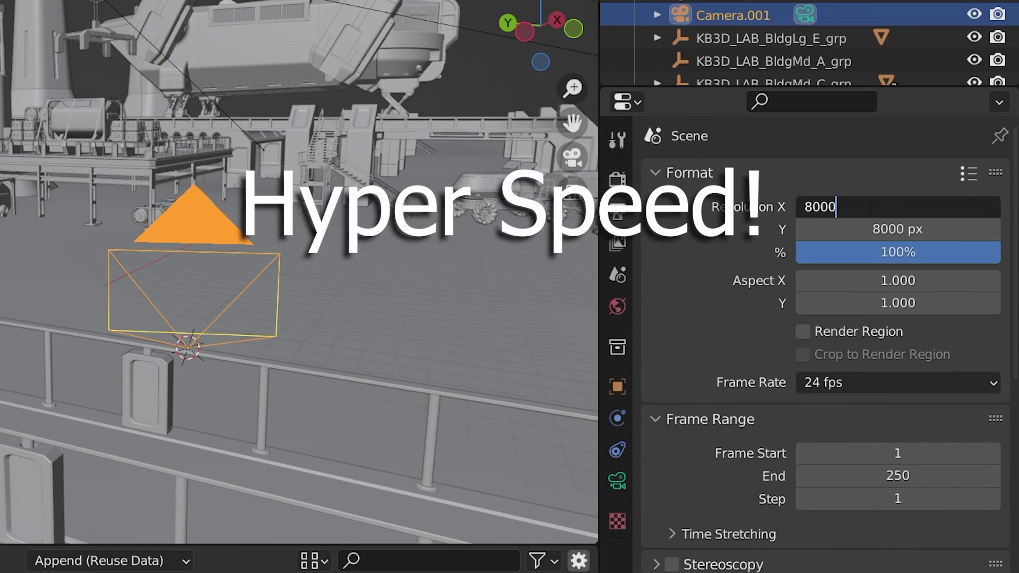
{"action": "key", "text": "Tab"}
{"action": "type", "text": "4000"}
{"action": "key", "text": "Return"}
{"action": "key", "text": "F12"}
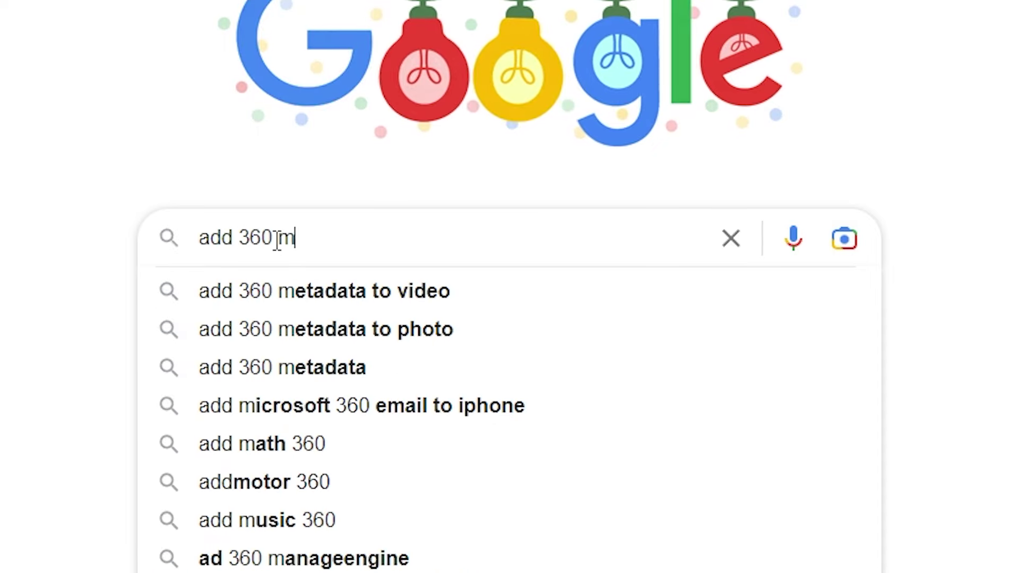
- Search '360 metadata to video in blender', then expand the output Metadata panel
{"action": "type", "text": "lender"}
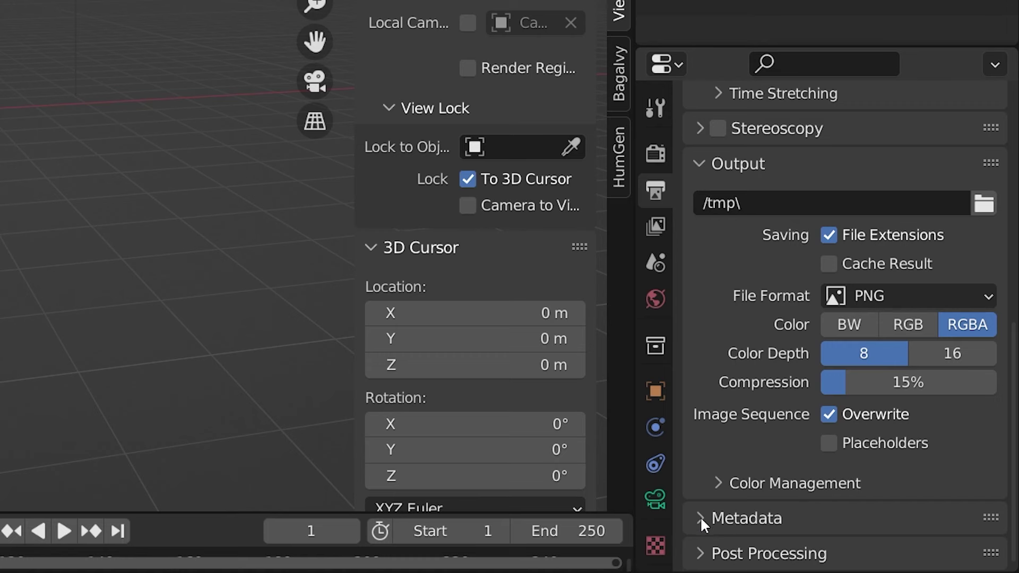
{"action": "left_click", "coordinate": [699, 517]}
- Scroll through the Metadata options and expand the empty Note subpanel
{"action": "scroll", "coordinate": [746, 429], "scroll_direction": "down", "scroll_amount": 10}
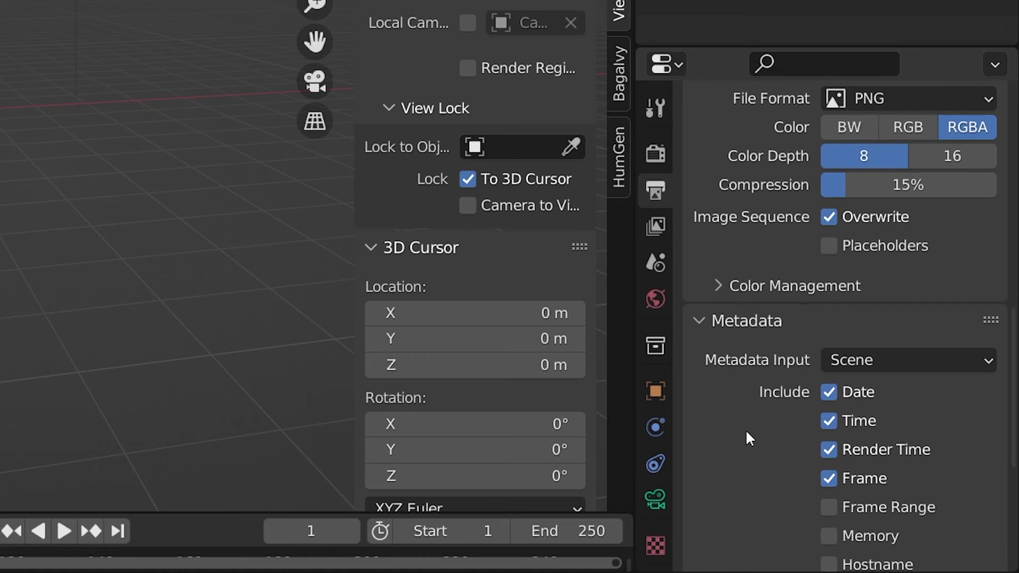
{"action": "scroll", "coordinate": [746, 428], "scroll_direction": "down", "scroll_amount": 1}
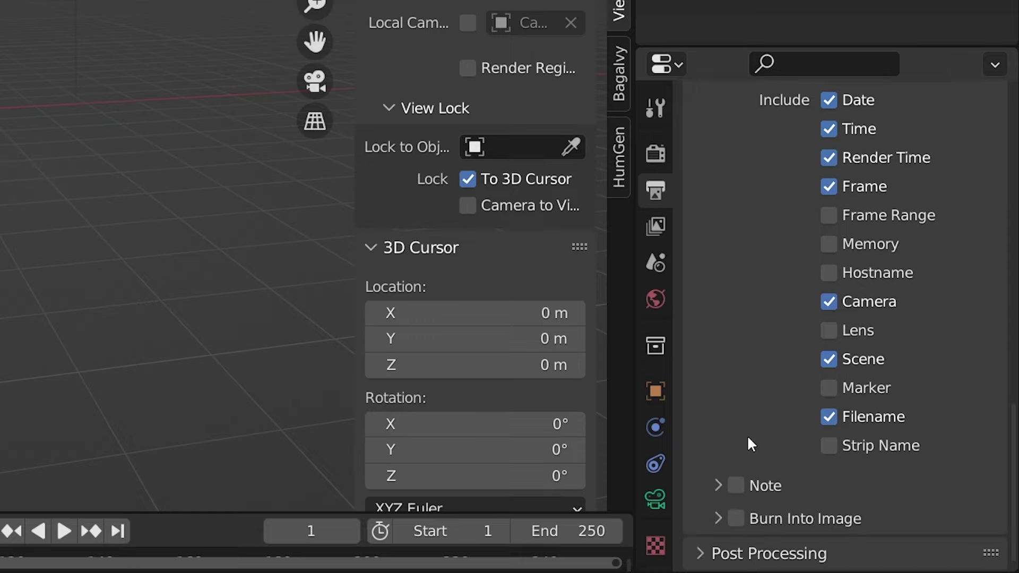
{"action": "left_click", "coordinate": [719, 486]}
{"action": "scroll", "coordinate": [719, 484], "scroll_direction": "down", "scroll_amount": 2}
{"action": "scroll", "coordinate": [718, 484], "scroll_direction": "up", "scroll_amount": 7}
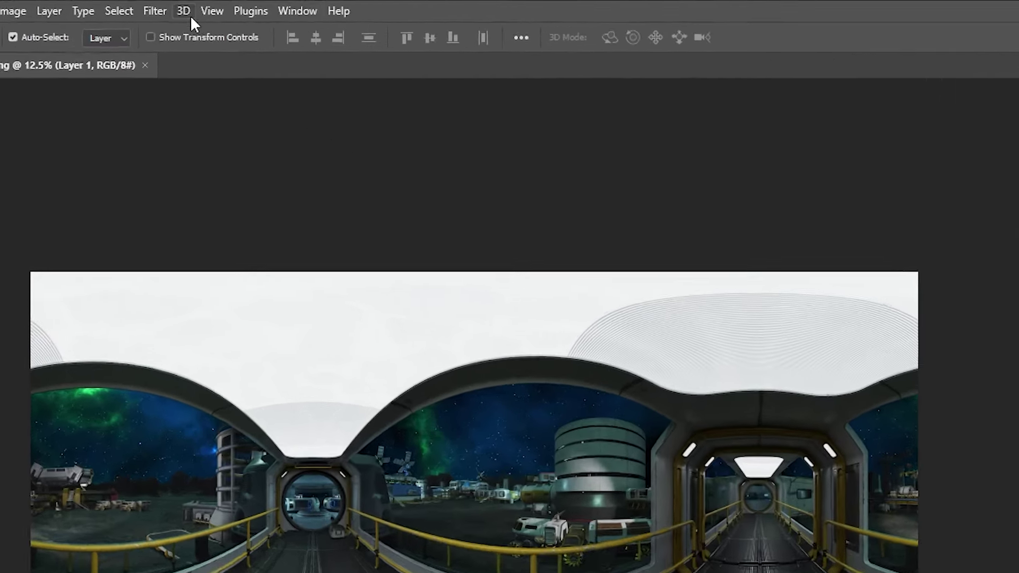
- Make Layer 1 a new spherical panorama layer and orbit to face the round building
{"action": "left_click", "coordinate": [175, 6]}
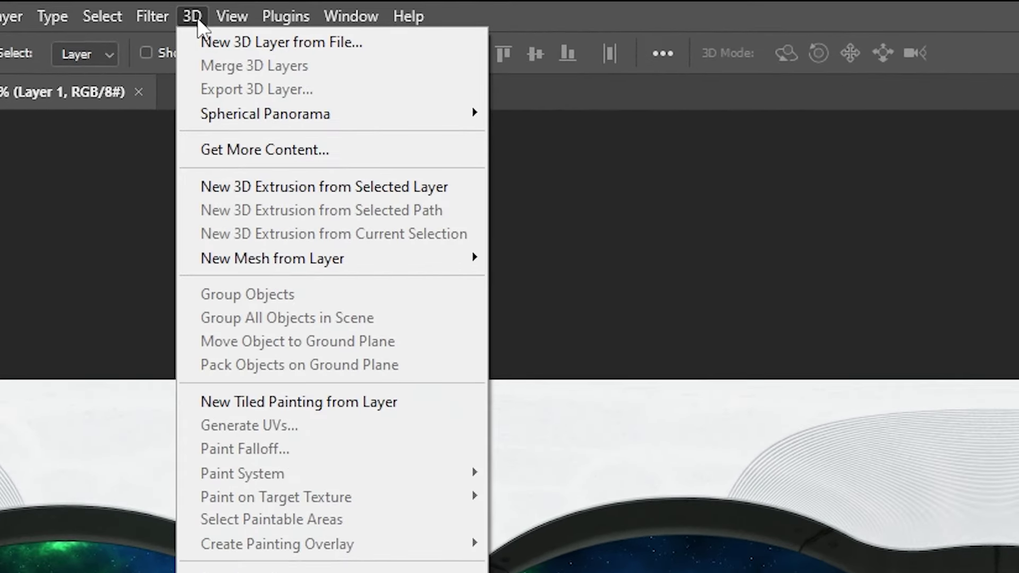
{"action": "mouse_move", "coordinate": [335, 112]}
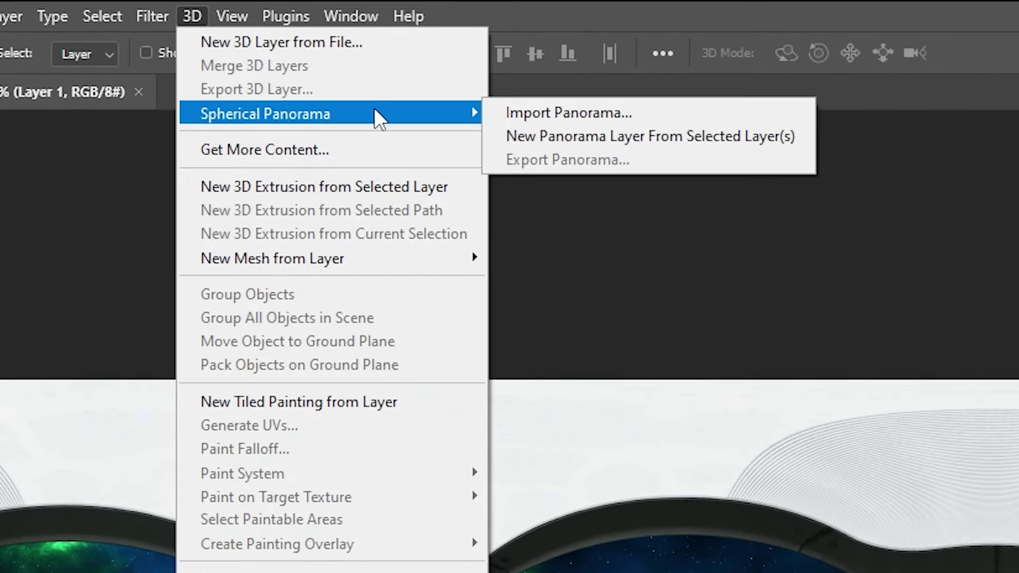
{"action": "left_click", "coordinate": [723, 138]}
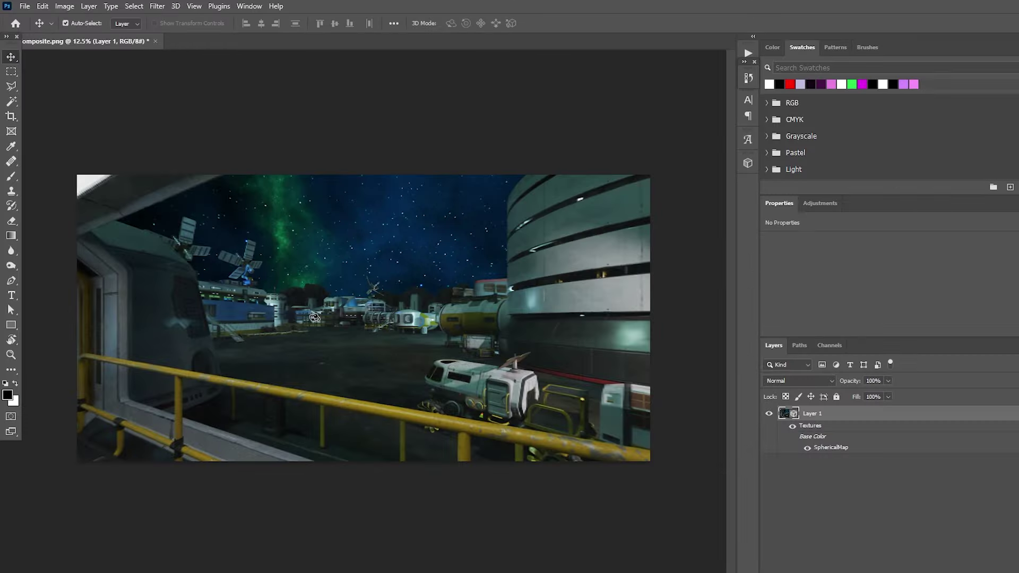
{"action": "mouse_move", "coordinate": [197, 310]}
{"action": "left_mouse_down"}
{"action": "mouse_move", "coordinate": [221, 311]}
{"action": "mouse_move", "coordinate": [162, 312]}
{"action": "mouse_move", "coordinate": [234, 311]}
{"action": "mouse_move", "coordinate": [217, 310]}
{"action": "left_mouse_up"}
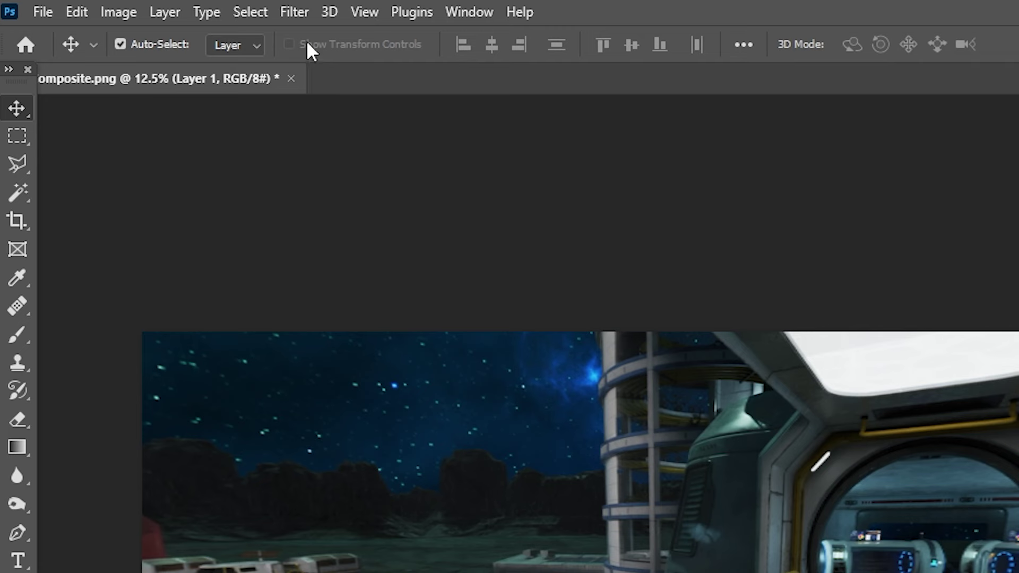
- Export the panorama in JPEG format, saving it as 'After Photoshop.jpg'
{"action": "left_click", "coordinate": [329, 11]}
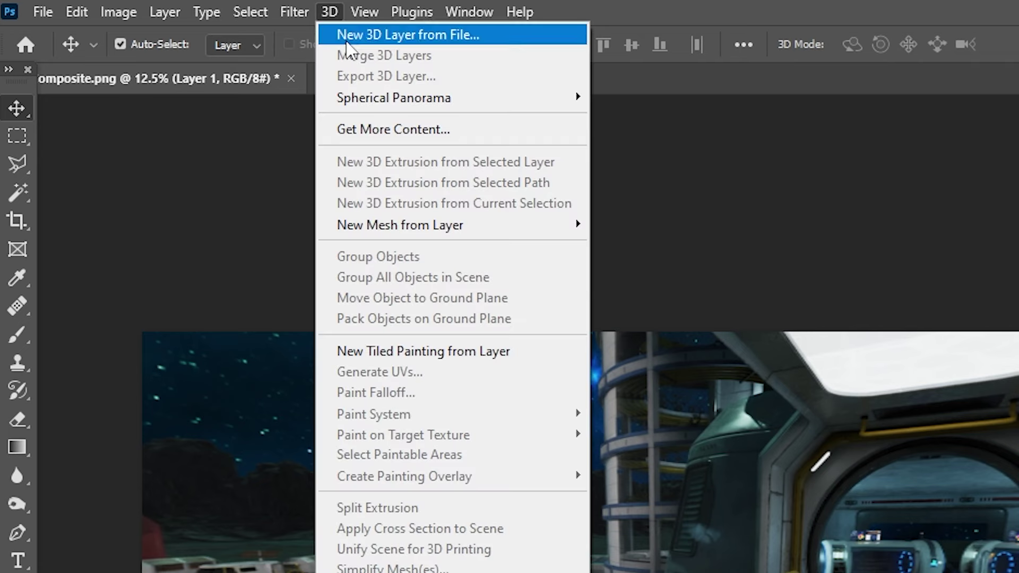
{"action": "mouse_move", "coordinate": [520, 102]}
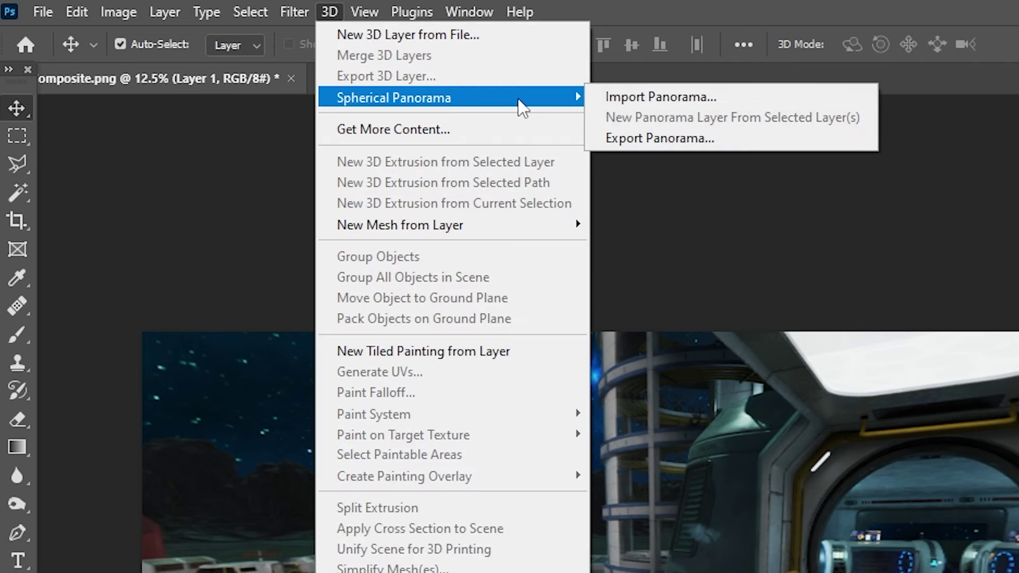
{"action": "left_click", "coordinate": [705, 137]}
{"action": "left_click", "coordinate": [211, 342]}
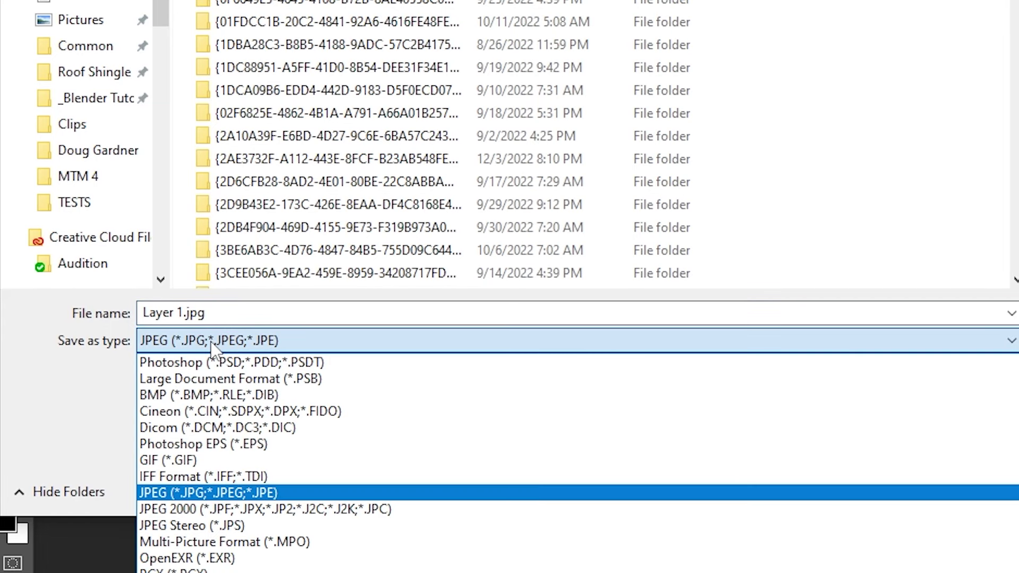
{"action": "left_click", "coordinate": [225, 494]}
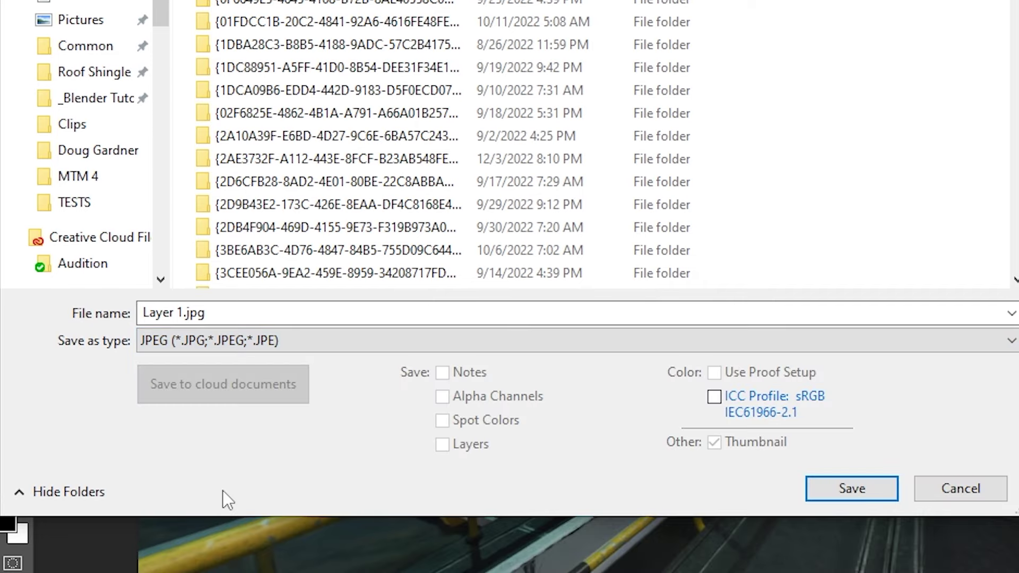
{"action": "type", "text": "After Photoshop"}
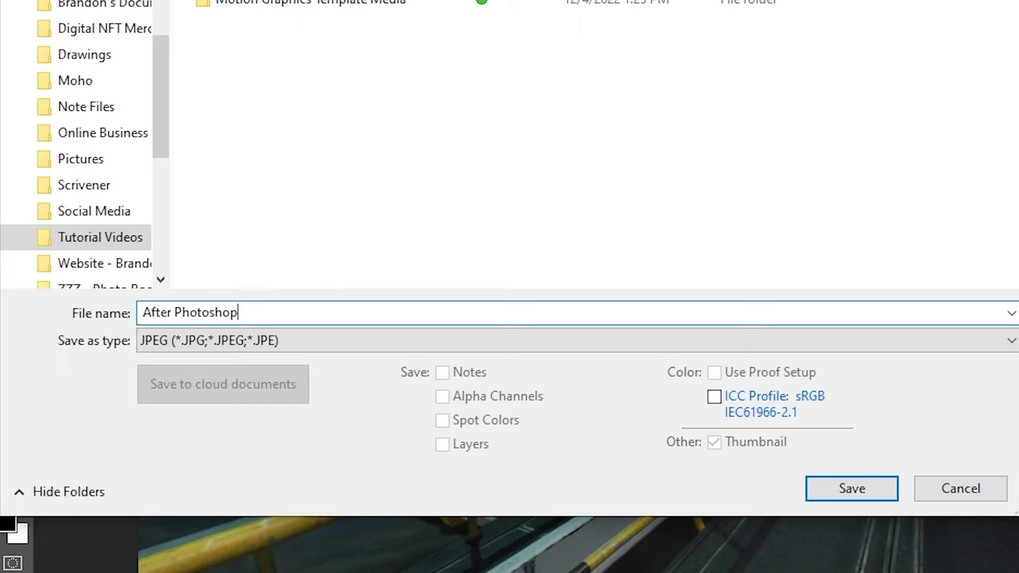
{"action": "left_click", "coordinate": [829, 488]}
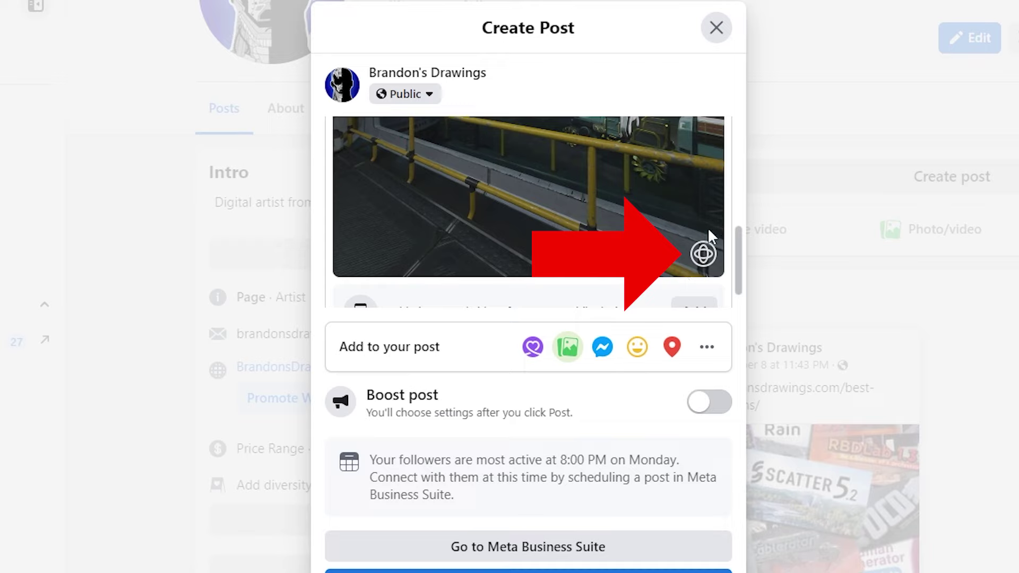
- Scroll and drag the post preview to confirm the panorama shows as a 360 photo
{"action": "scroll", "coordinate": [584, 234], "scroll_direction": "up", "scroll_amount": 4}
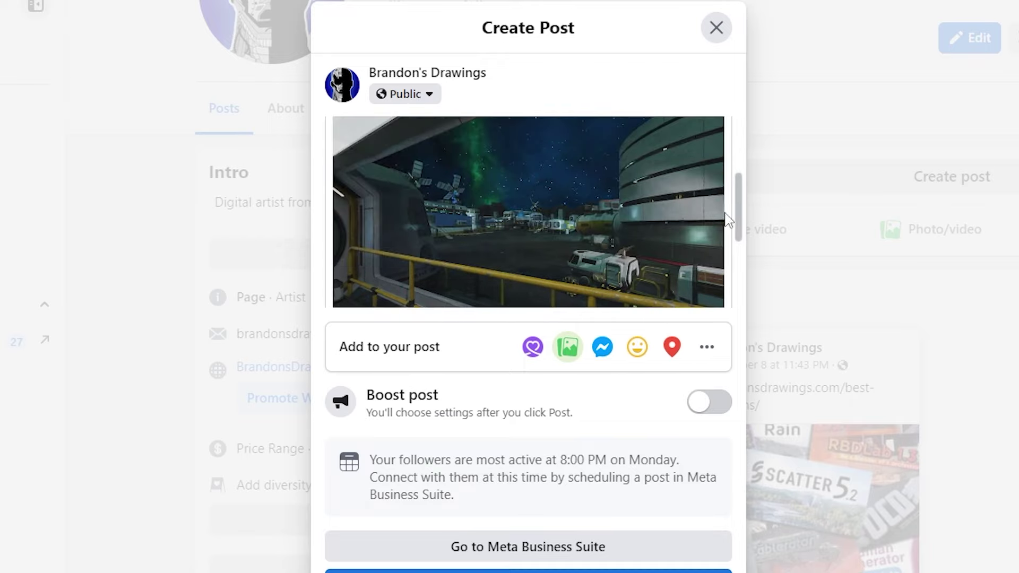
{"action": "left_click_drag", "start_coordinate": [737, 221], "coordinate": [740, 277]}
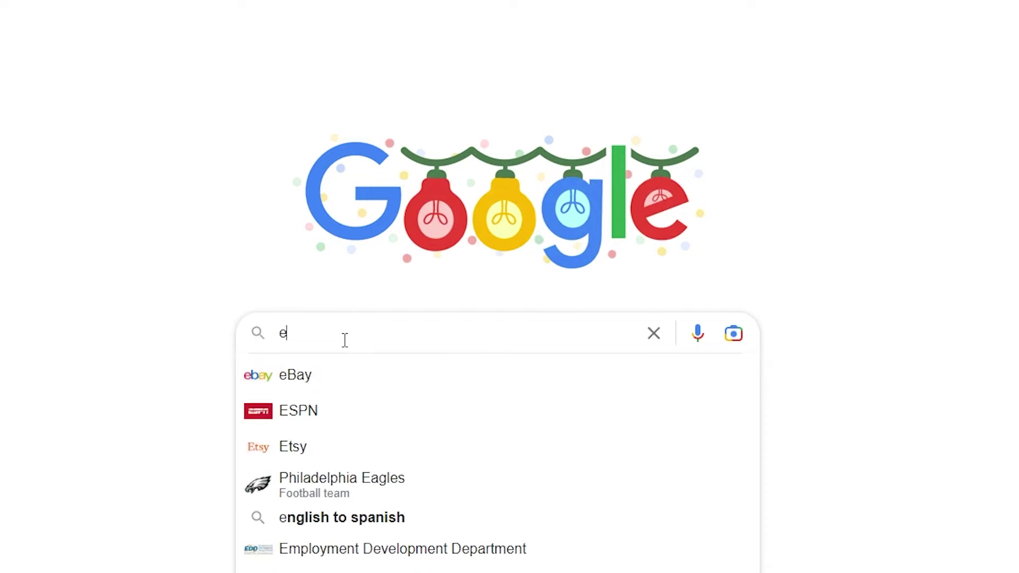
- Search 'exif fixer', open the Exif Fixer Online page and scroll to its upload form
{"action": "type", "text": "xif fixer"}
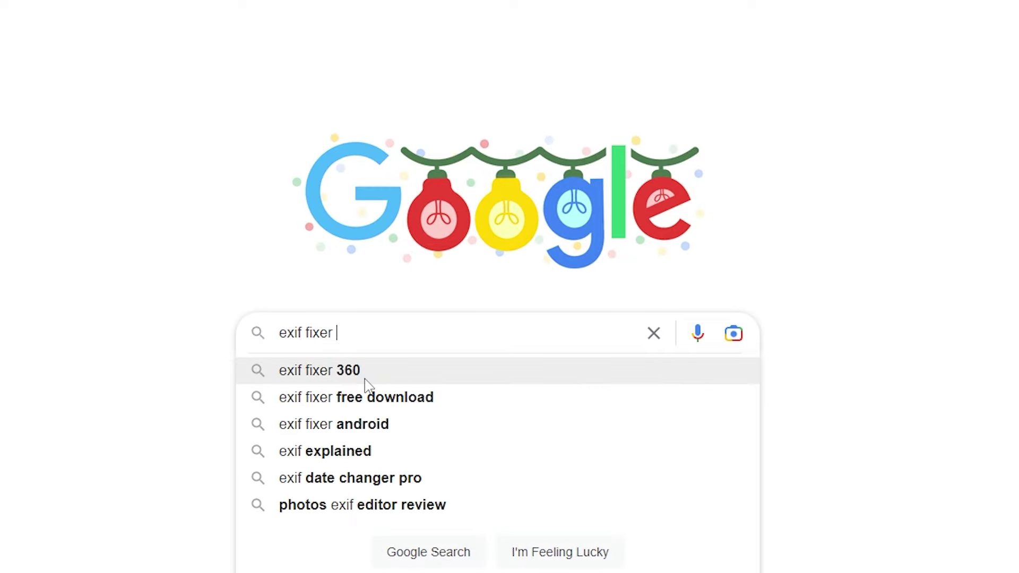
{"action": "left_click", "coordinate": [365, 380]}
{"action": "left_click", "coordinate": [122, 136]}
{"action": "scroll", "coordinate": [415, 169], "scroll_direction": "down", "scroll_amount": 1}
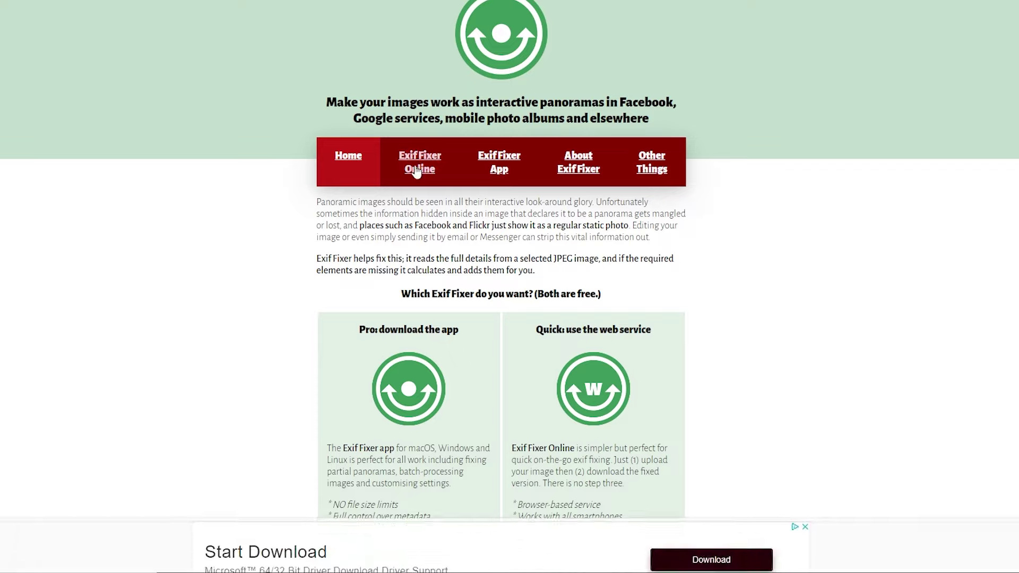
{"action": "left_click", "coordinate": [417, 168]}
{"action": "scroll", "coordinate": [841, 348], "scroll_direction": "down", "scroll_amount": 5}
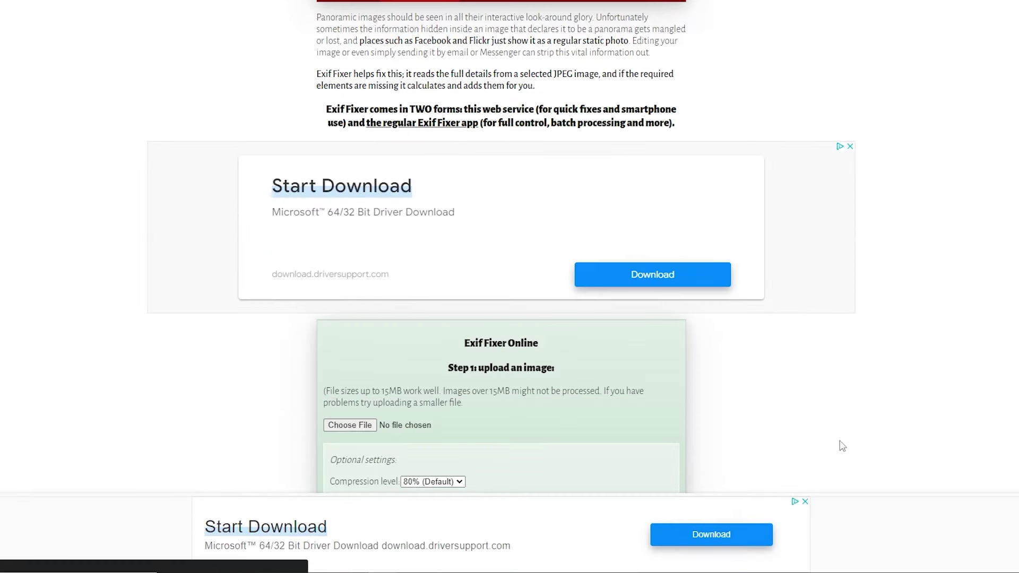
{"action": "scroll", "coordinate": [941, 457], "scroll_direction": "down", "scroll_amount": 5}
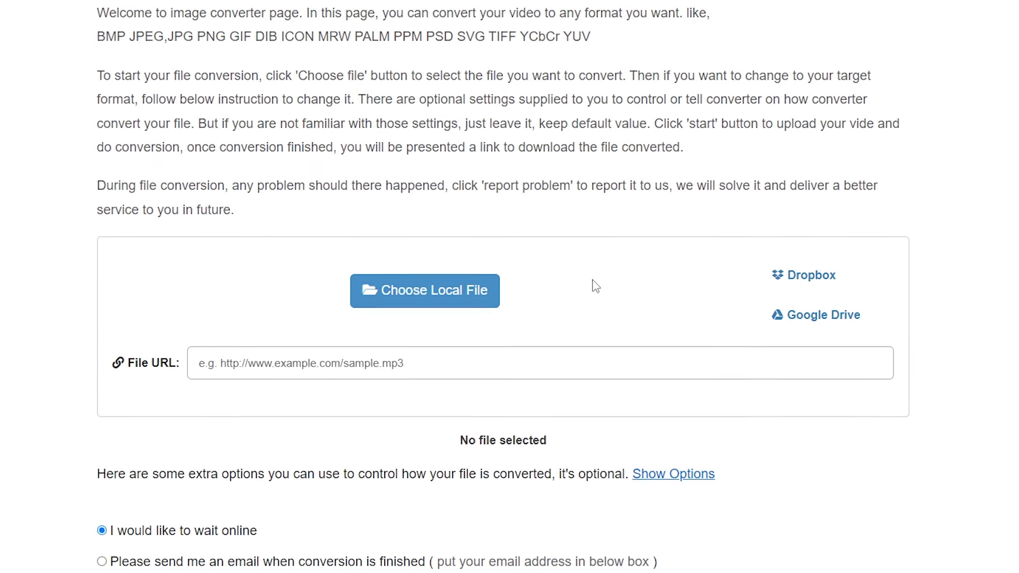
- Load Full Composite.png into the online image converter and start the conversion
{"action": "scroll", "coordinate": [589, 281], "scroll_direction": "down", "scroll_amount": 1}
{"action": "left_click", "coordinate": [441, 269]}
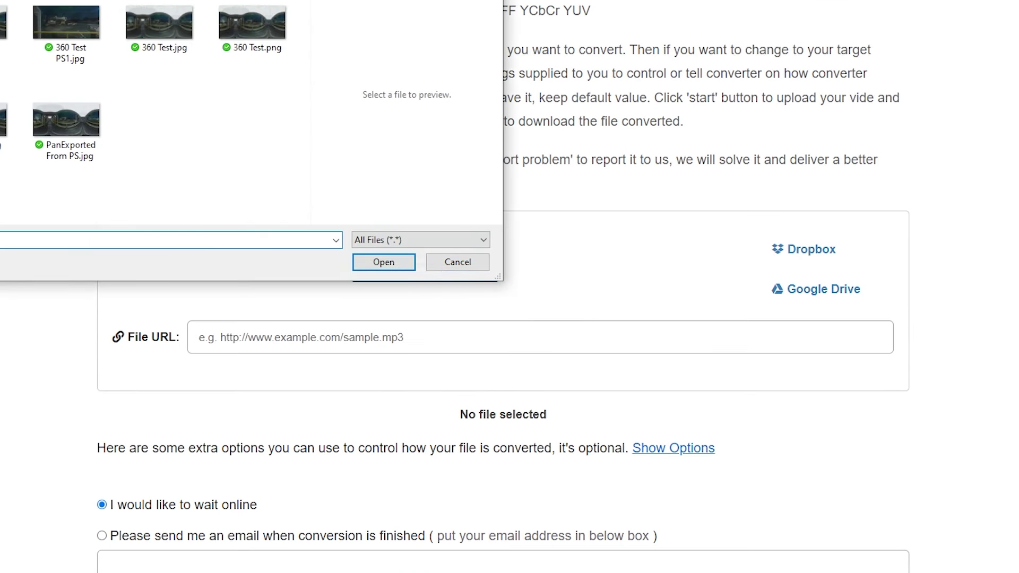
{"action": "scroll", "coordinate": [66, 24], "scroll_direction": "up", "scroll_amount": 5}
{"action": "double_click", "coordinate": [69, 45]}
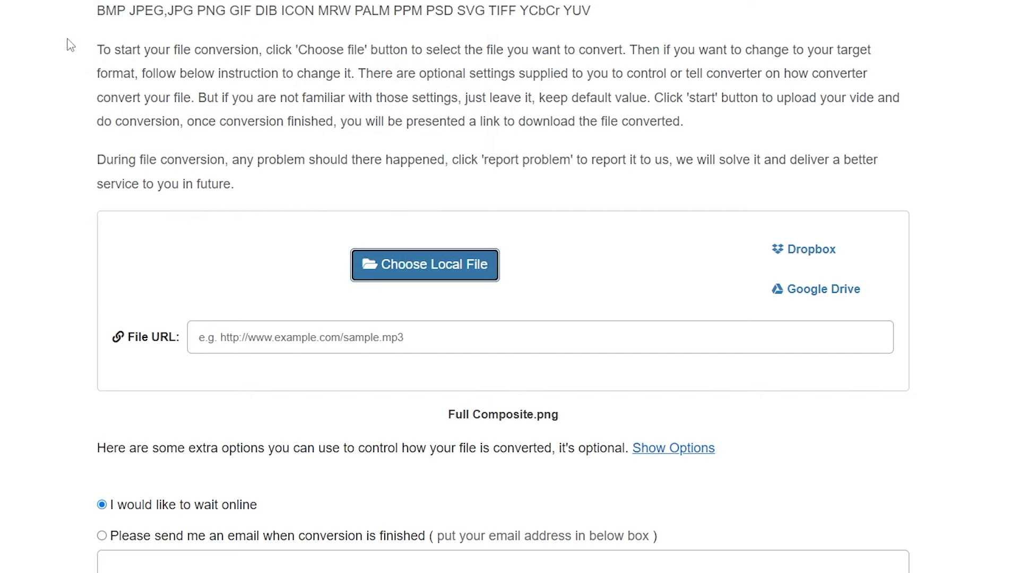
{"action": "scroll", "coordinate": [192, 377], "scroll_direction": "down", "scroll_amount": 5}
{"action": "left_click", "coordinate": [192, 377]}
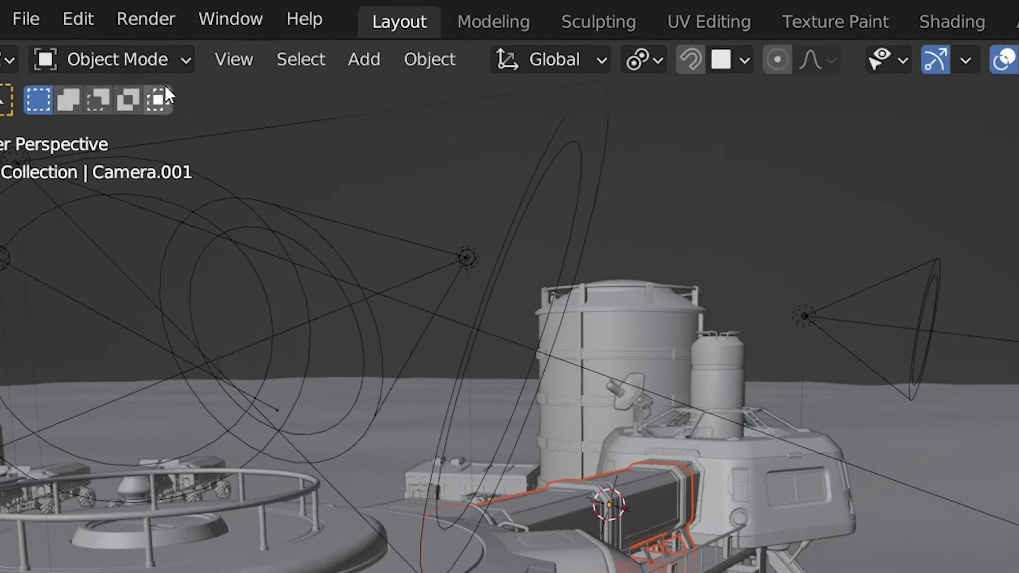
- Open Blender's Render menu
{"action": "left_click", "coordinate": [123, 15]}
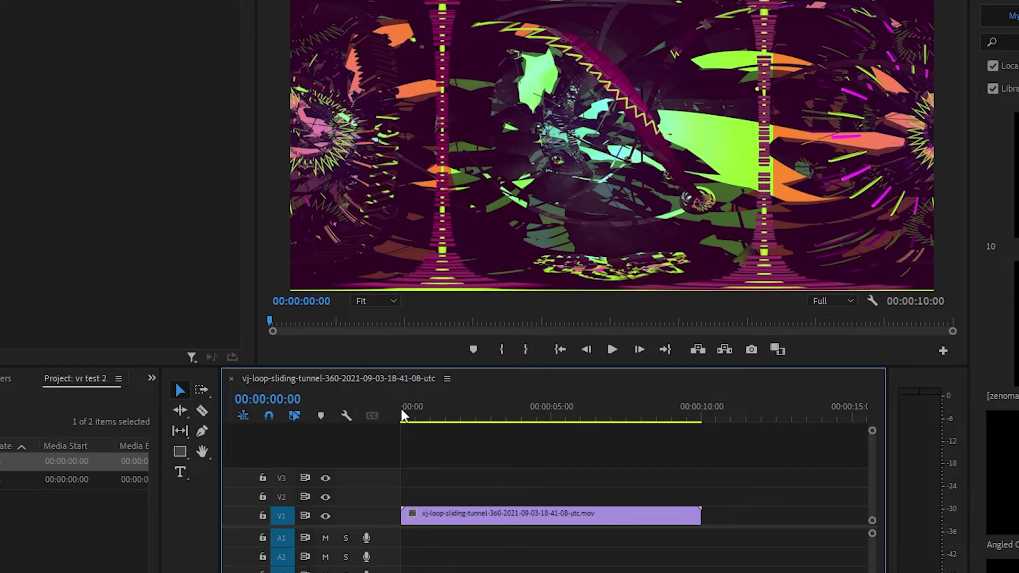
- Play the 360 tunnel clip and set the sequence VR projection to Equirectangular
{"action": "key", "text": "space"}
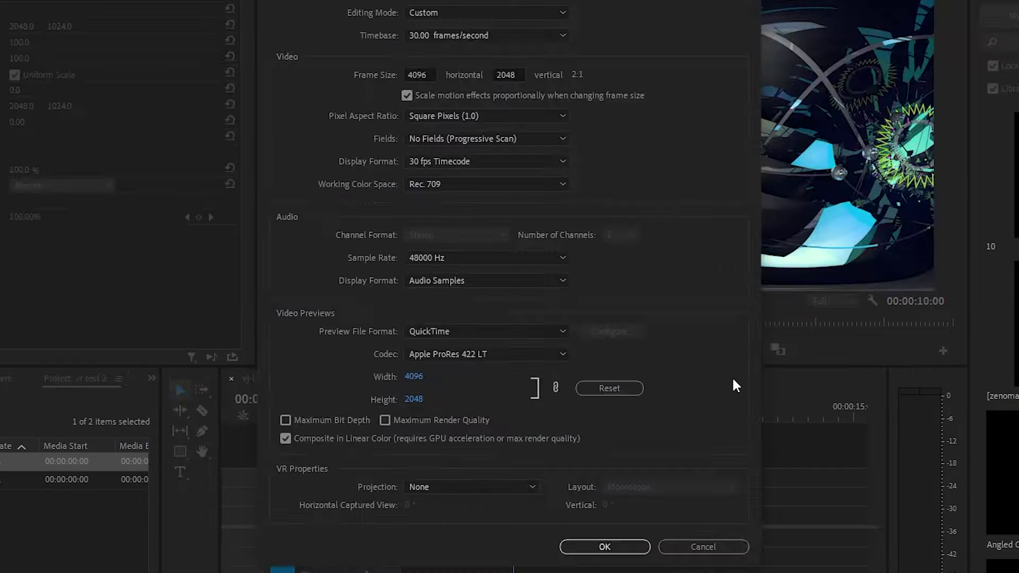
{"action": "left_click", "coordinate": [453, 489]}
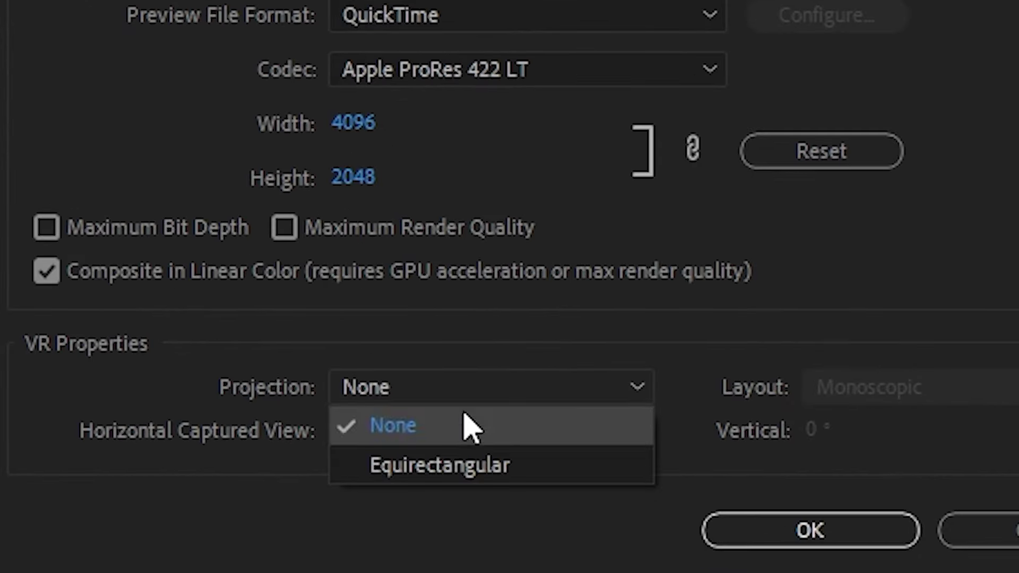
{"action": "left_click", "coordinate": [455, 469]}
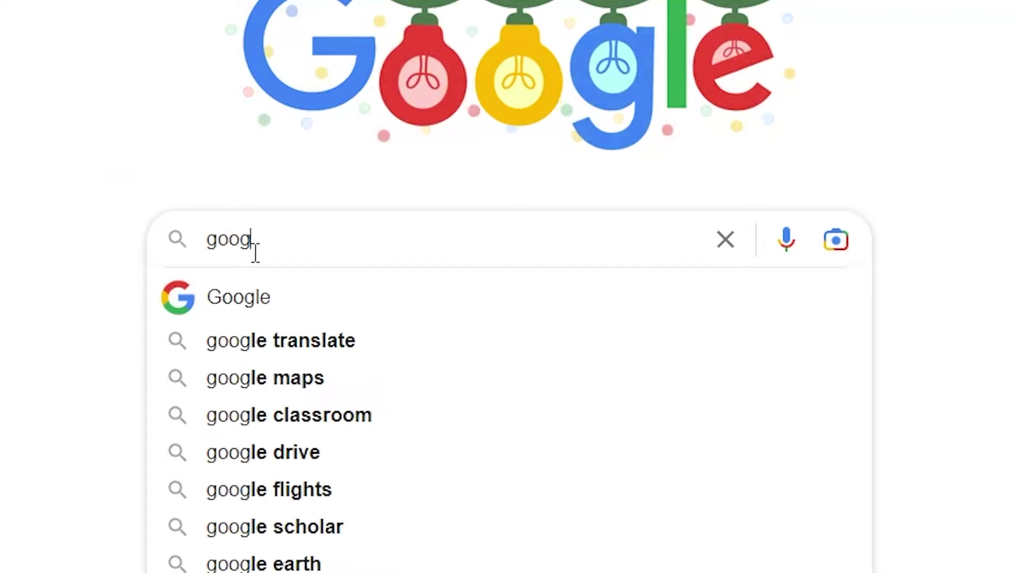
- Search Google for 'google spatial media metadata injector' and launch the downloaded Windows package
{"action": "type", "text": " media metadata "}
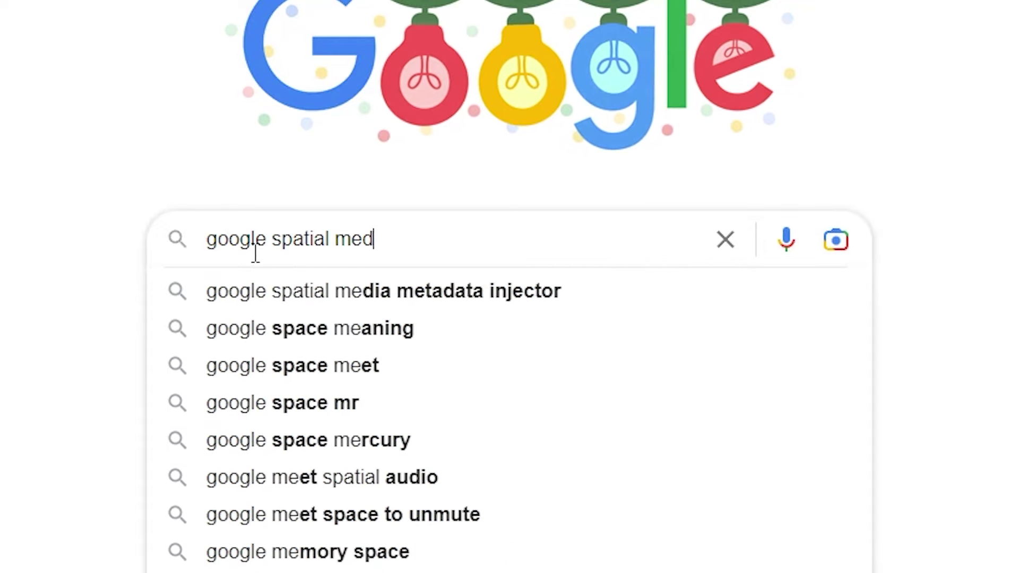
{"action": "type", "text": "injector"}
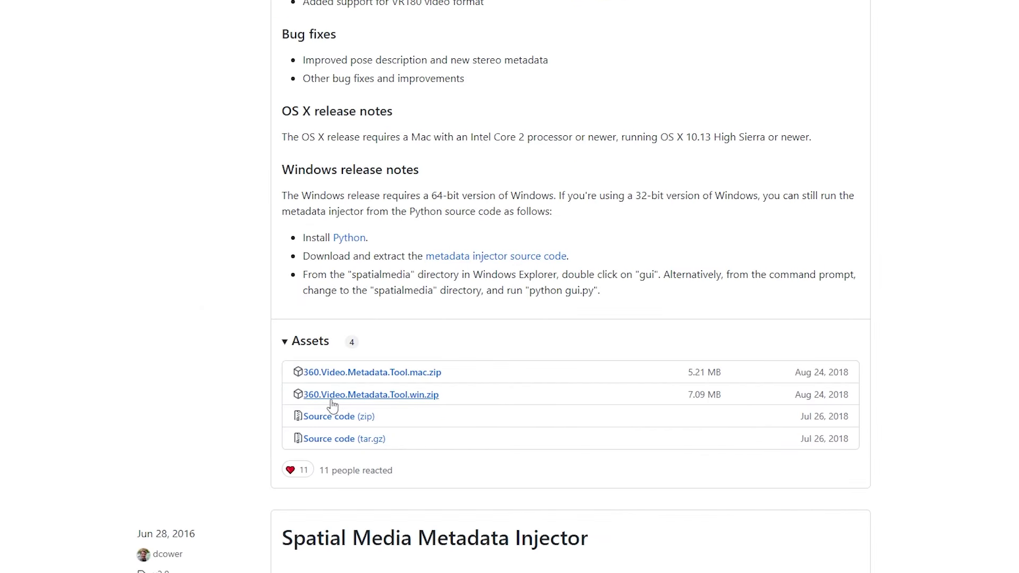
{"action": "double_click", "coordinate": [546, 218]}
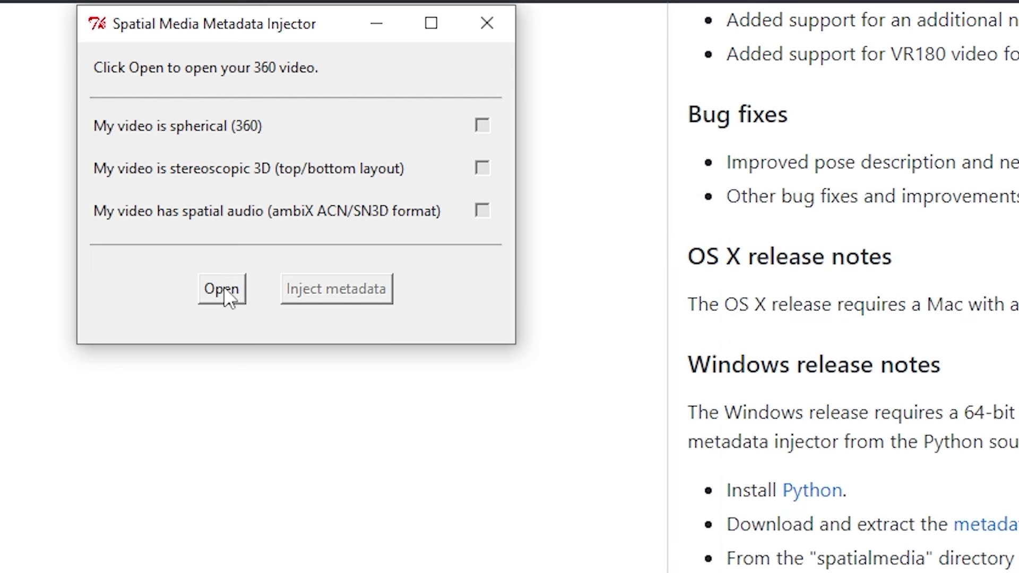
- Load the sliding tunnel 360 video and mark it as spherical (360)
{"action": "left_click", "coordinate": [222, 290]}
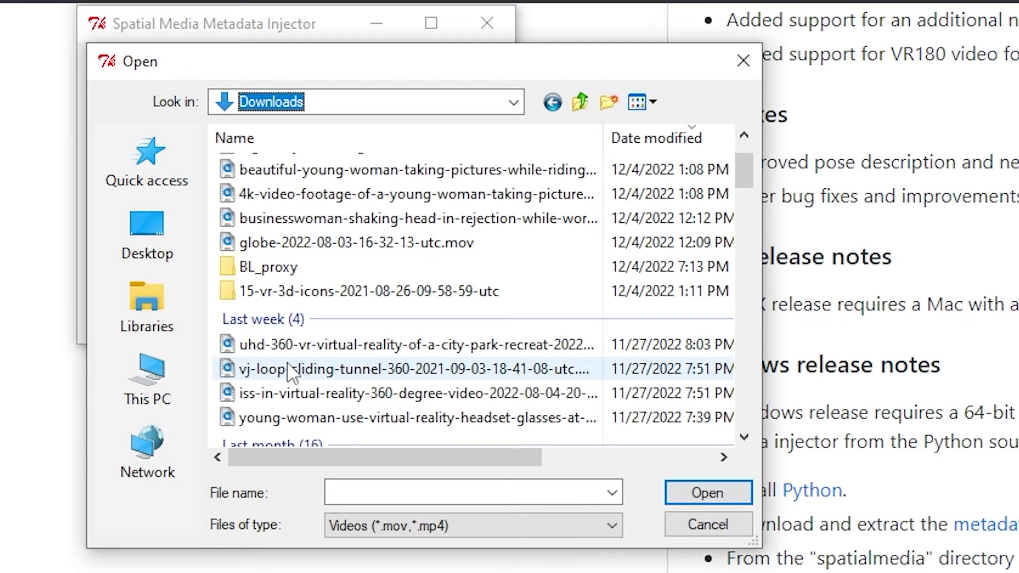
{"action": "double_click", "coordinate": [230, 236]}
{"action": "left_click", "coordinate": [546, 127]}
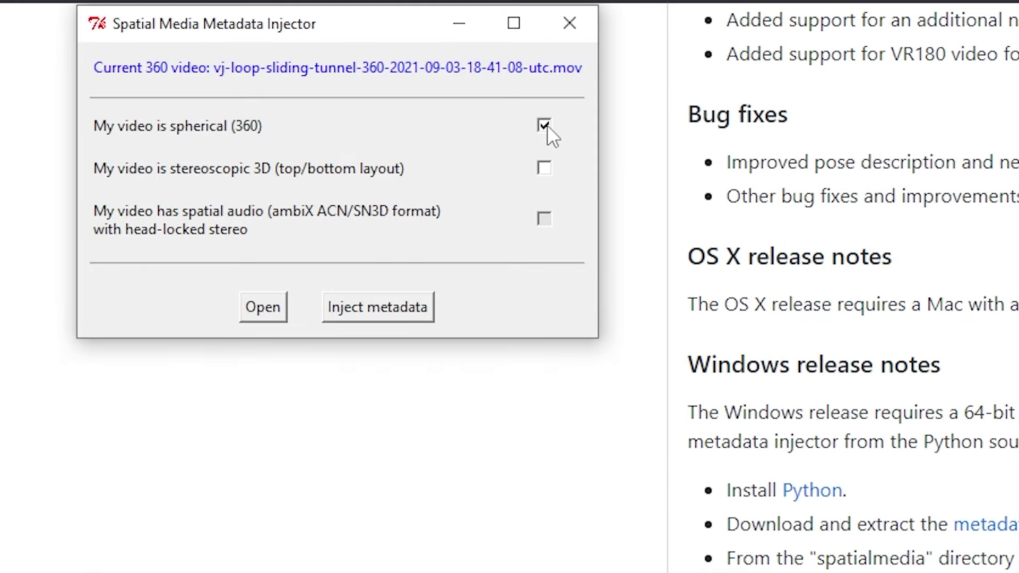
- Inject the metadata and save the copy to the Desktop as Final 360 video
{"action": "left_click", "coordinate": [371, 307]}
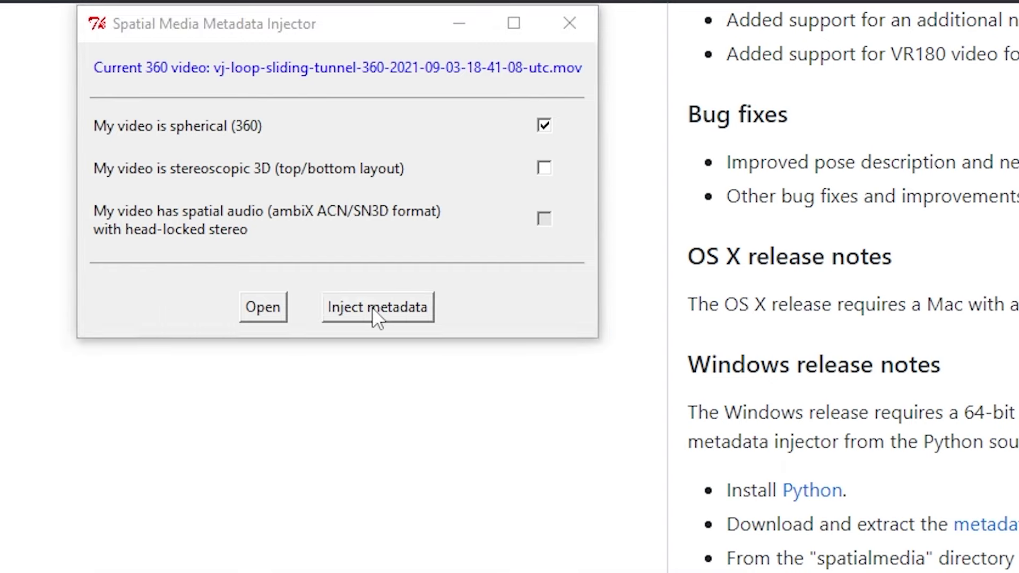
{"action": "left_click", "coordinate": [327, 104]}
{"action": "left_click", "coordinate": [147, 234]}
{"action": "type", "text": "Final 360 video"}
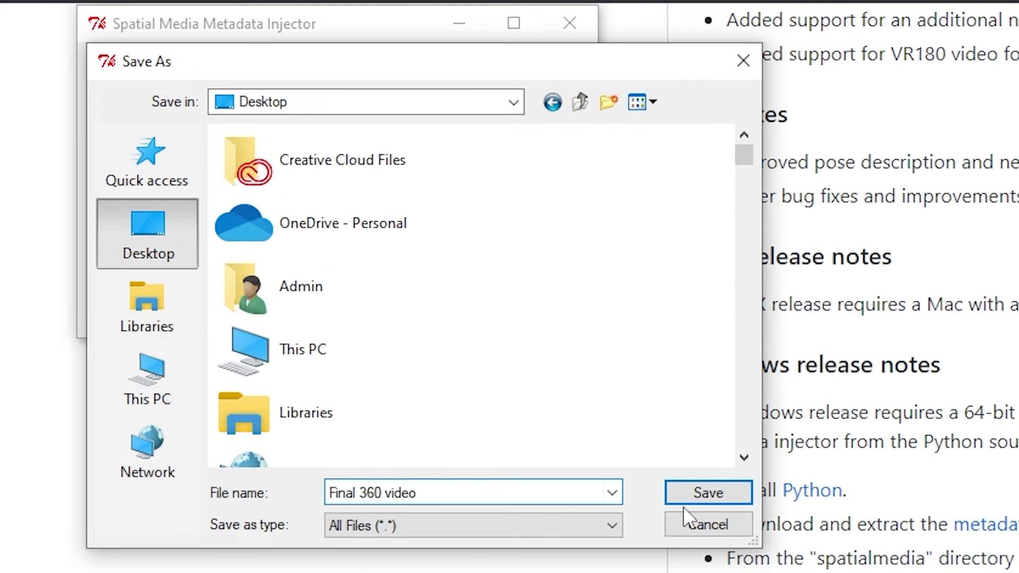
{"action": "left_click", "coordinate": [701, 493]}
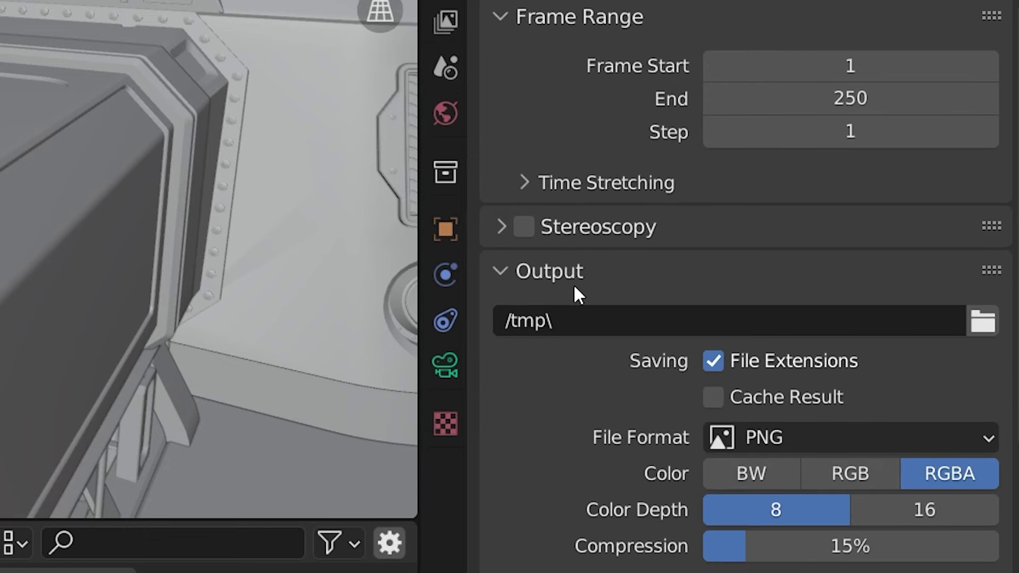
- Enable and expand Stereoscopy, open the Audio Channels list, then orbit the panorama and stop playback
{"action": "left_click", "coordinate": [525, 103]}
{"action": "left_click", "coordinate": [500, 105]}
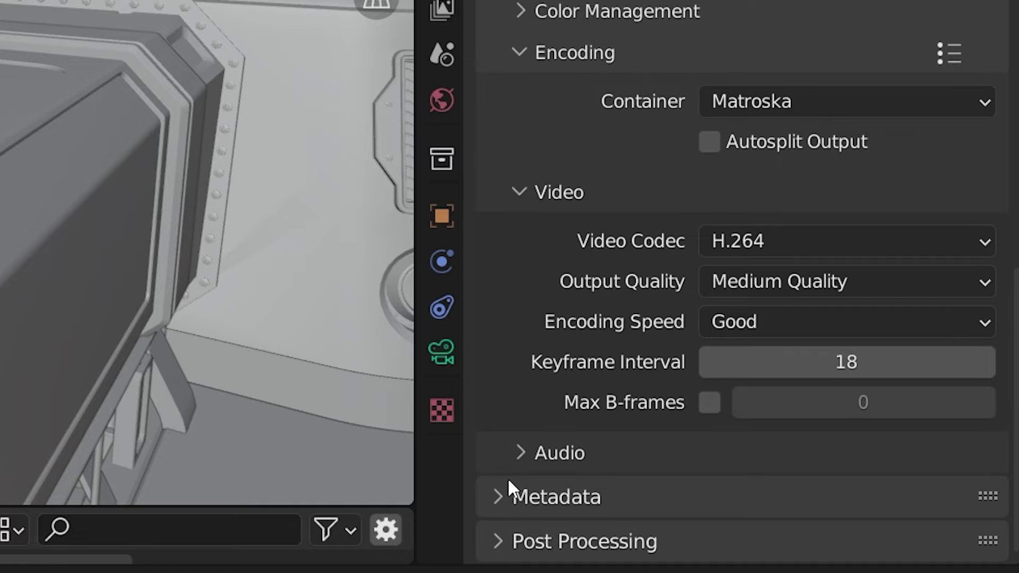
{"action": "left_click", "coordinate": [523, 454]}
{"action": "scroll", "coordinate": [610, 409], "scroll_direction": "down", "scroll_amount": 5}
{"action": "left_click", "coordinate": [841, 324]}
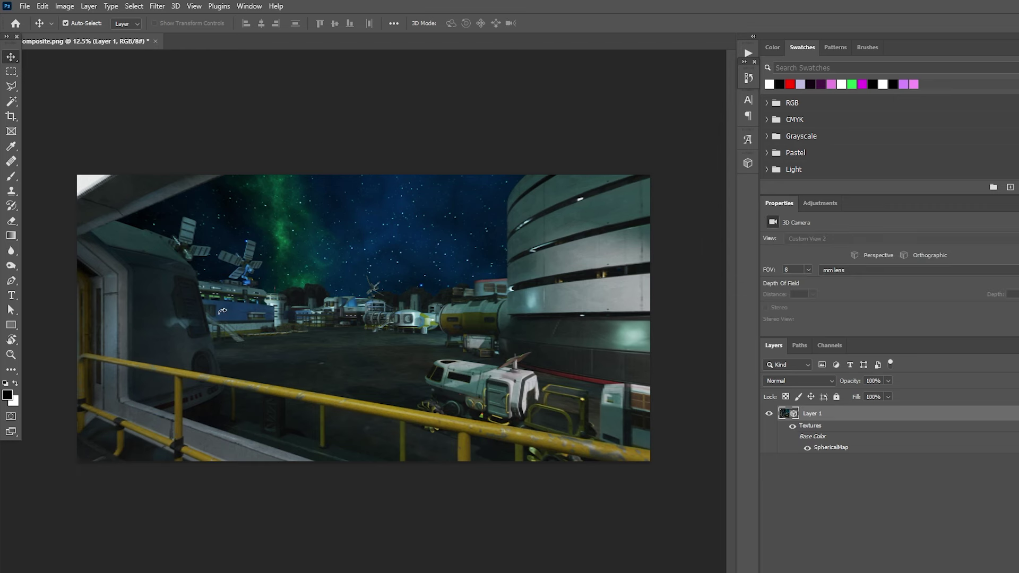
{"action": "left_click_drag", "start_coordinate": [329, 313], "coordinate": [175, 313]}
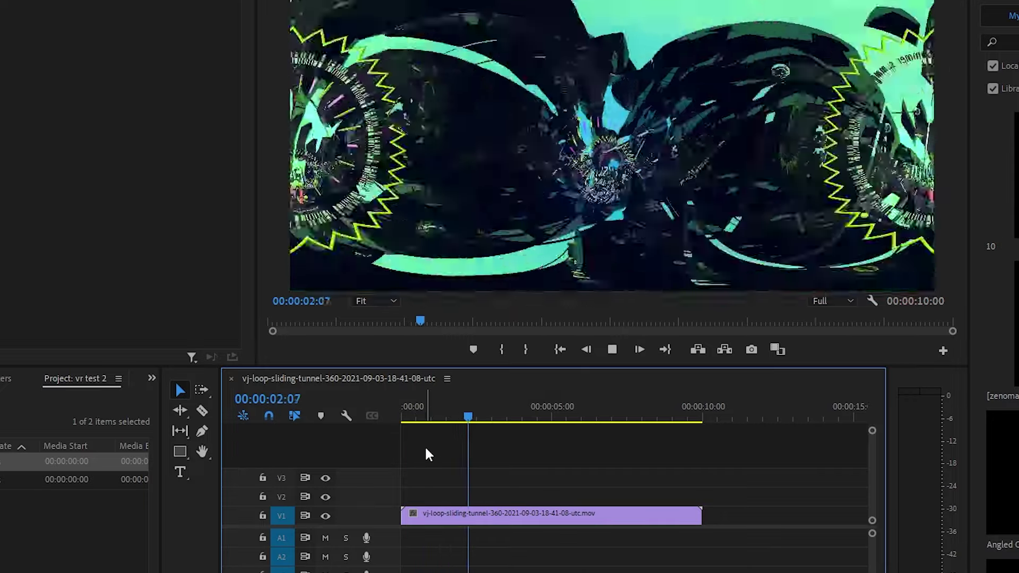
{"action": "key", "text": "space"}
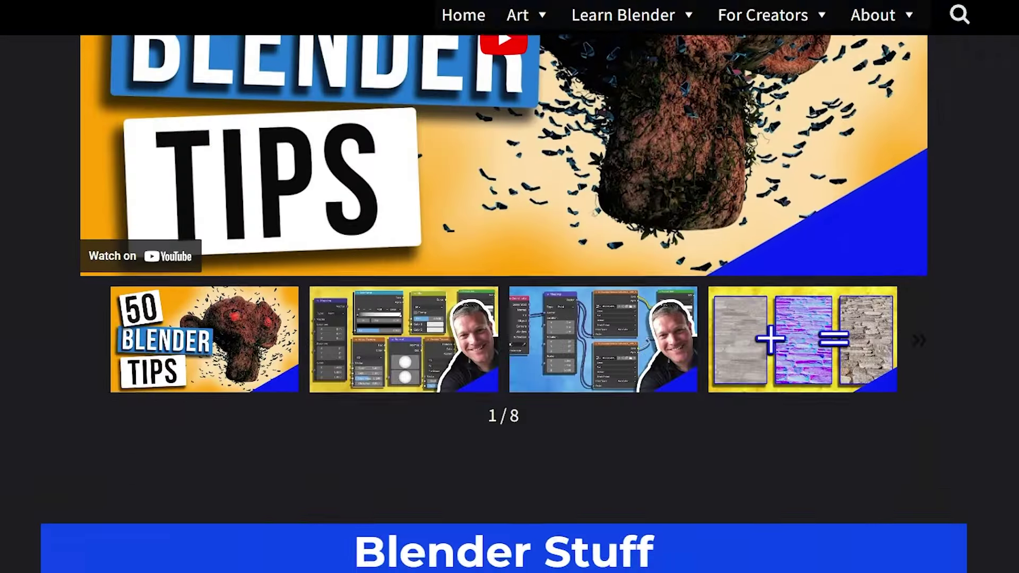
- Scroll brandonsdrawings.com past the Blender Stuff and Reviews sections to the footer
{"action": "scroll", "coordinate": [509, 287], "scroll_direction": "down", "scroll_amount": 10}
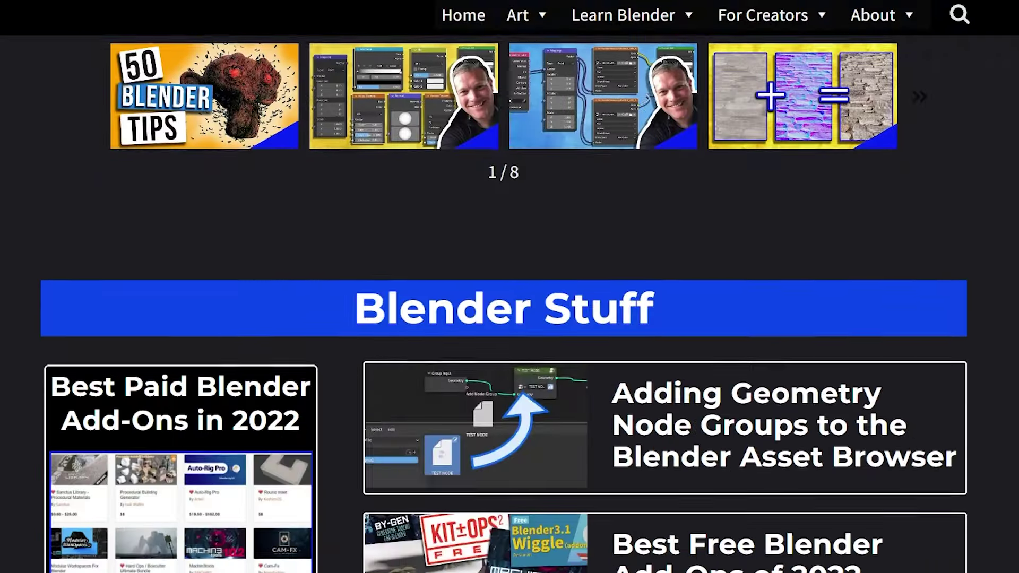
{"action": "scroll", "coordinate": [509, 287], "scroll_direction": "down", "scroll_amount": 10}
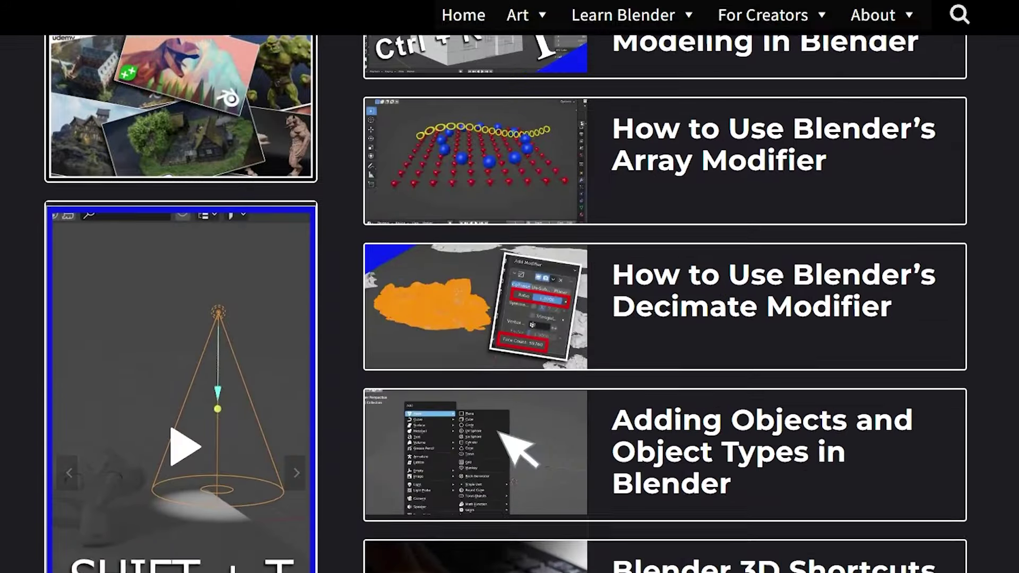
{"action": "scroll", "coordinate": [509, 286], "scroll_direction": "down", "scroll_amount": 10}
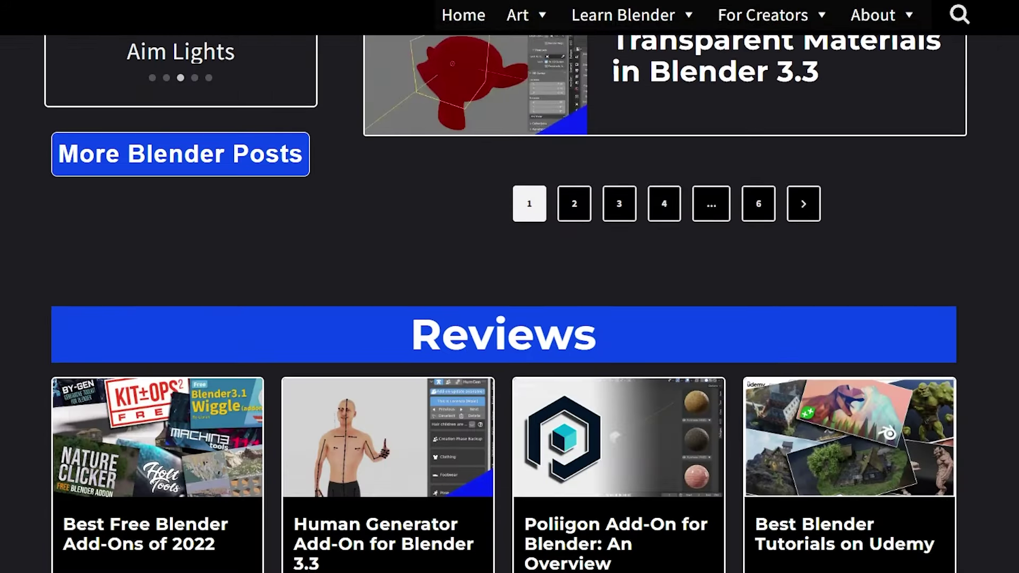
{"action": "scroll", "coordinate": [510, 287], "scroll_direction": "down", "scroll_amount": 5}
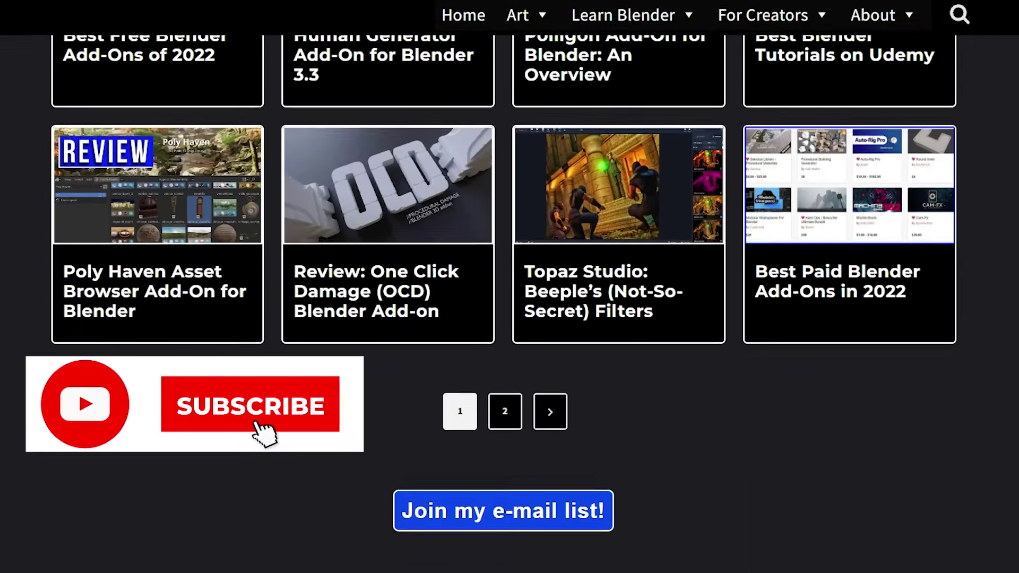